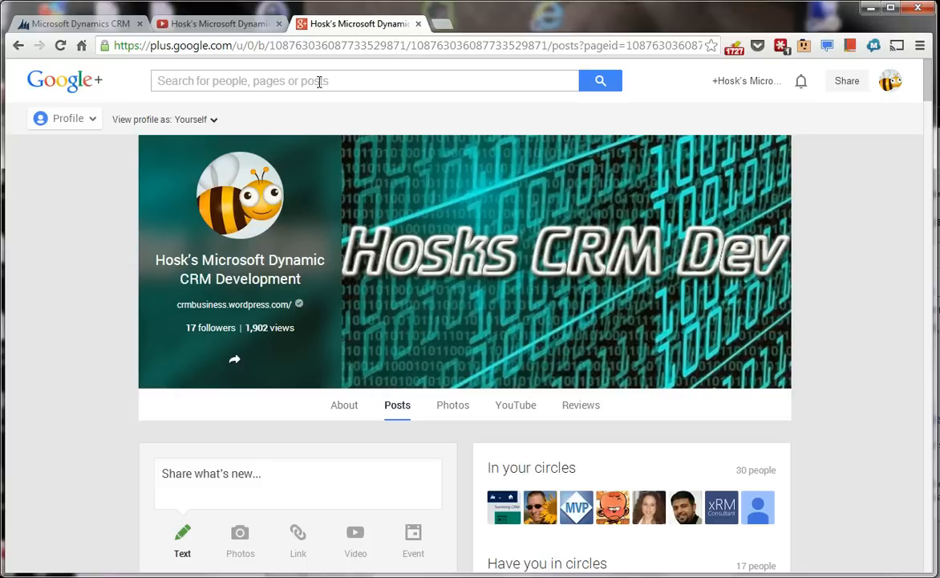
- Switch to Microsoft Dynamics CRM and open HoskSolution from the list of all solutions
{"action": "left_click", "coordinate": [319, 81]}
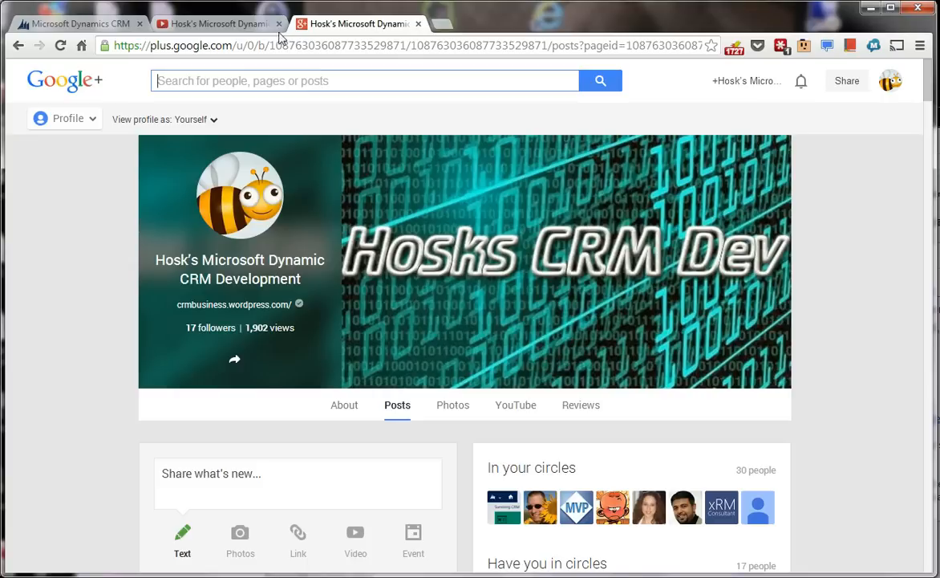
{"action": "left_click", "coordinate": [111, 25]}
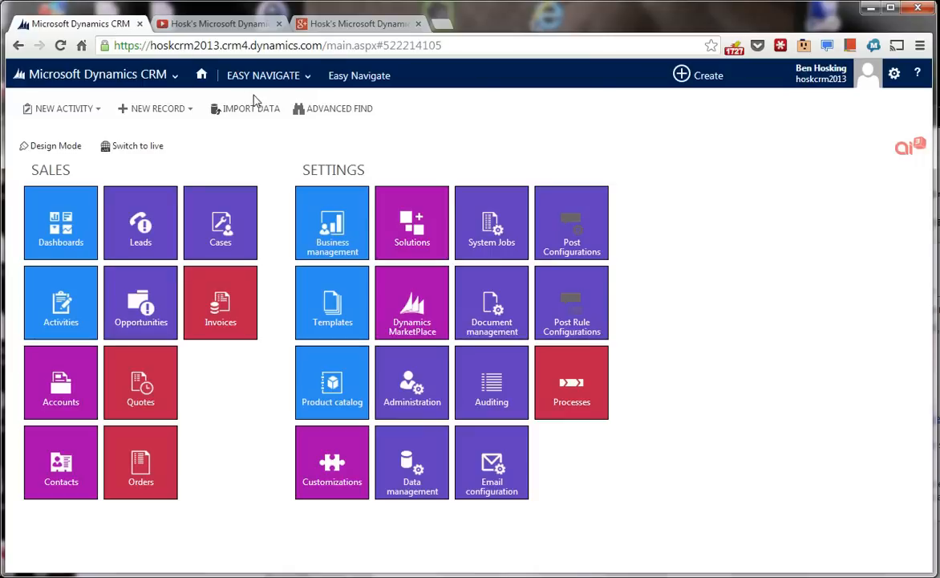
{"action": "left_click", "coordinate": [183, 73]}
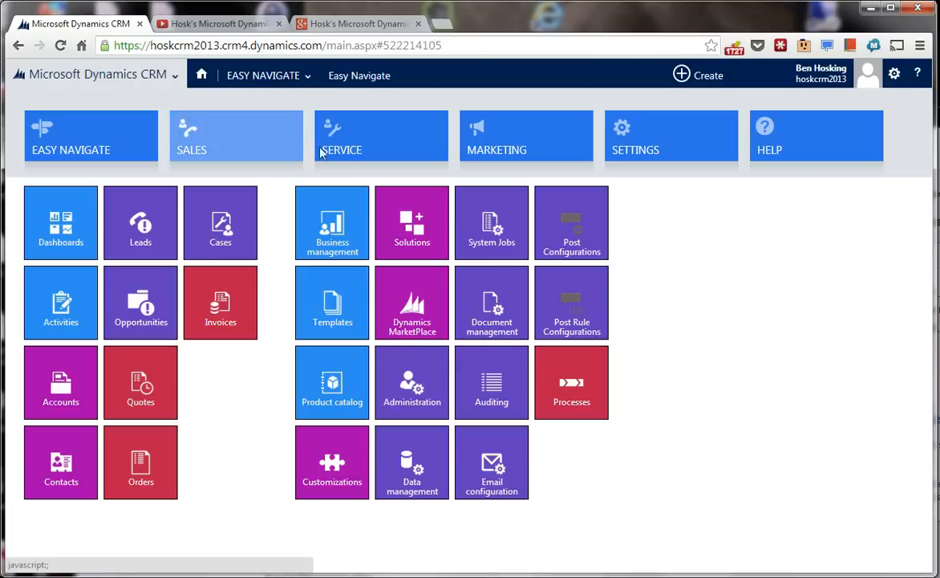
{"action": "left_click", "coordinate": [395, 218]}
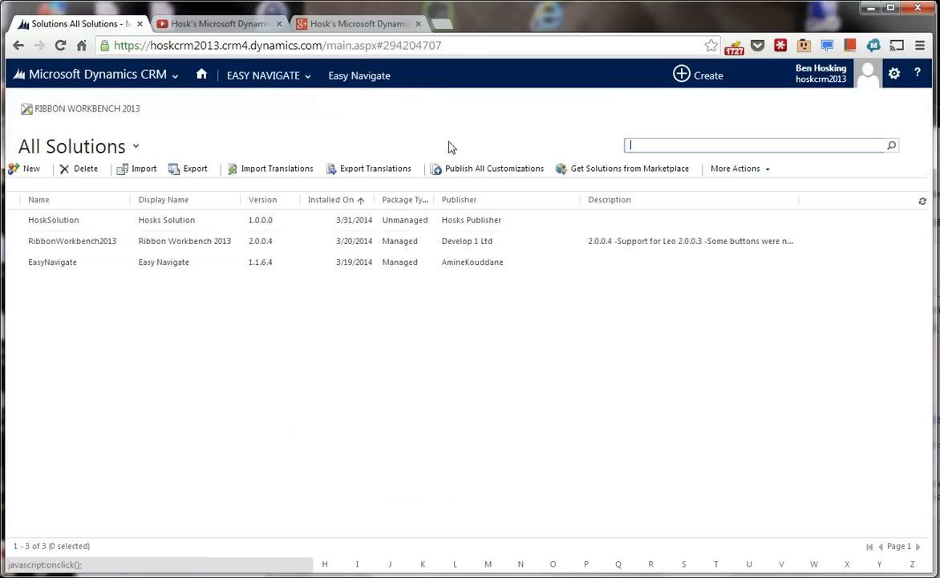
{"action": "double_click", "coordinate": [124, 227]}
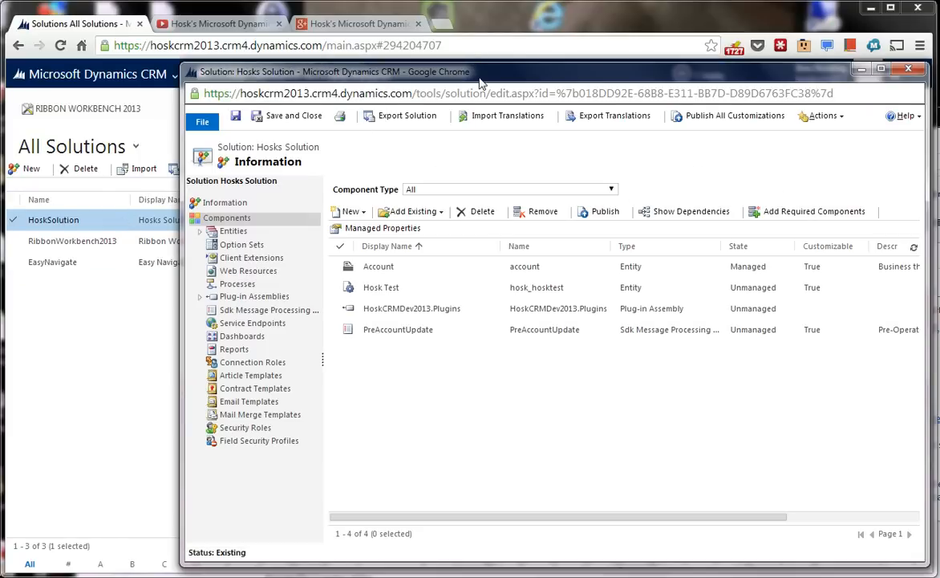
{"action": "left_click_drag", "start_coordinate": [482, 83], "coordinate": [375, 82]}
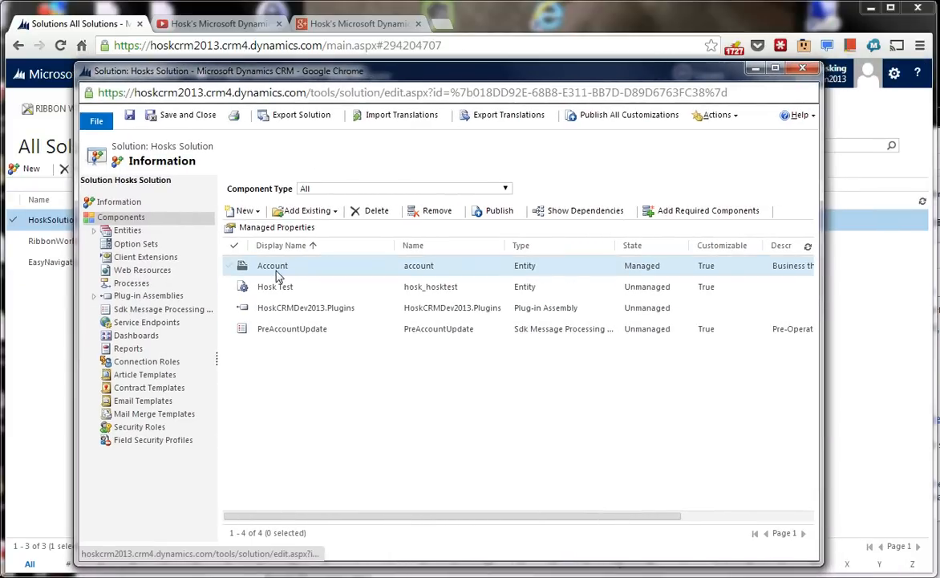
- Open the Account entity's main form for editing and fit its window on the screen
{"action": "left_click", "coordinate": [305, 274]}
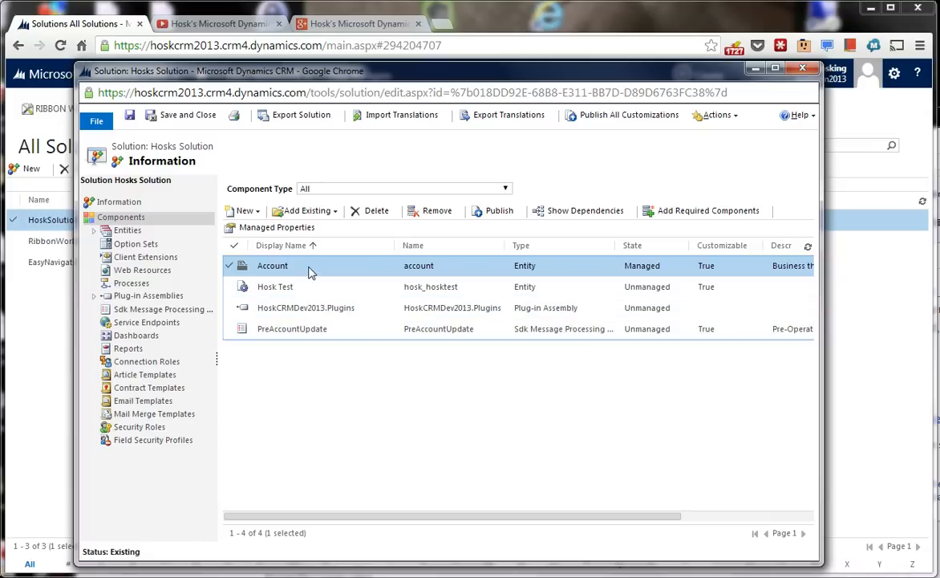
{"action": "double_click", "coordinate": [311, 273]}
{"action": "left_click", "coordinate": [152, 257]}
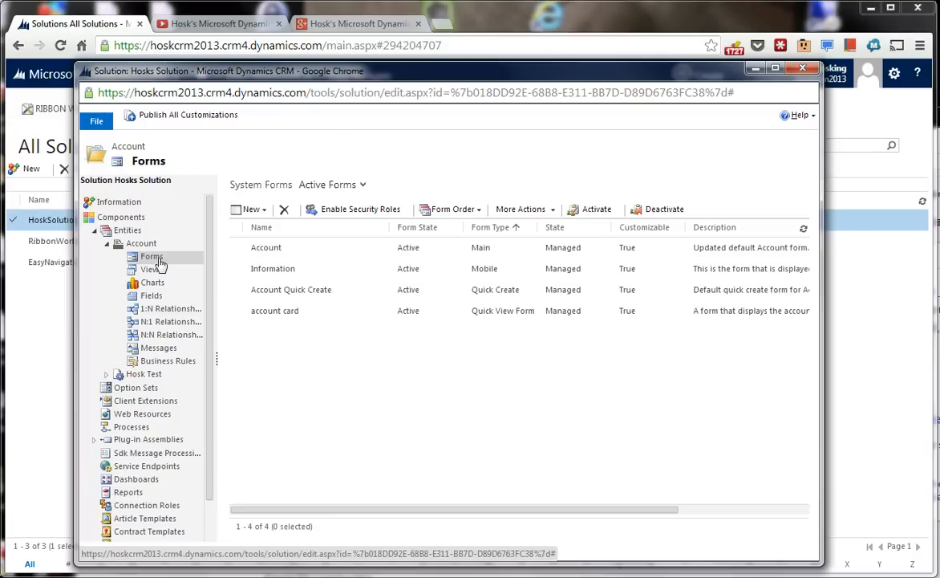
{"action": "double_click", "coordinate": [275, 247]}
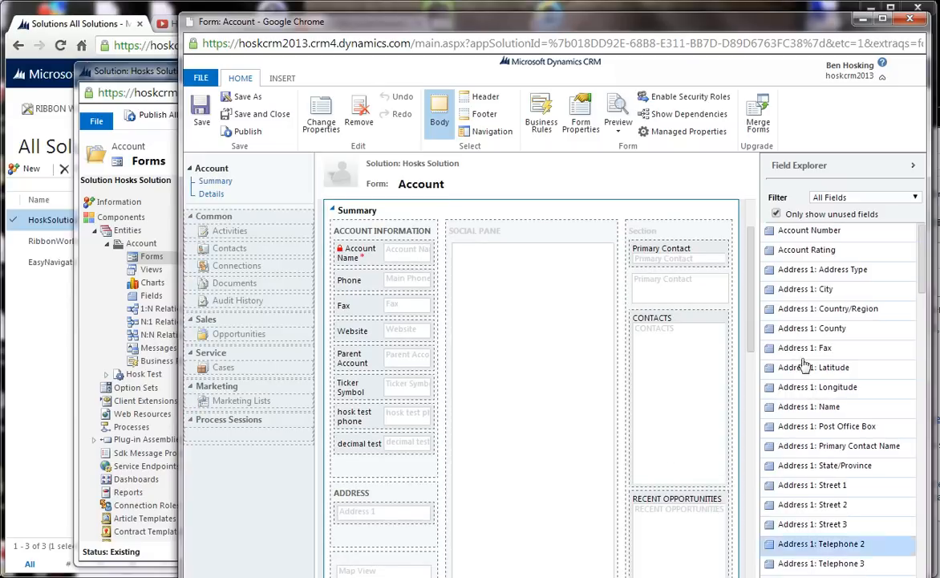
{"action": "left_click_drag", "start_coordinate": [700, 24], "coordinate": [569, 34]}
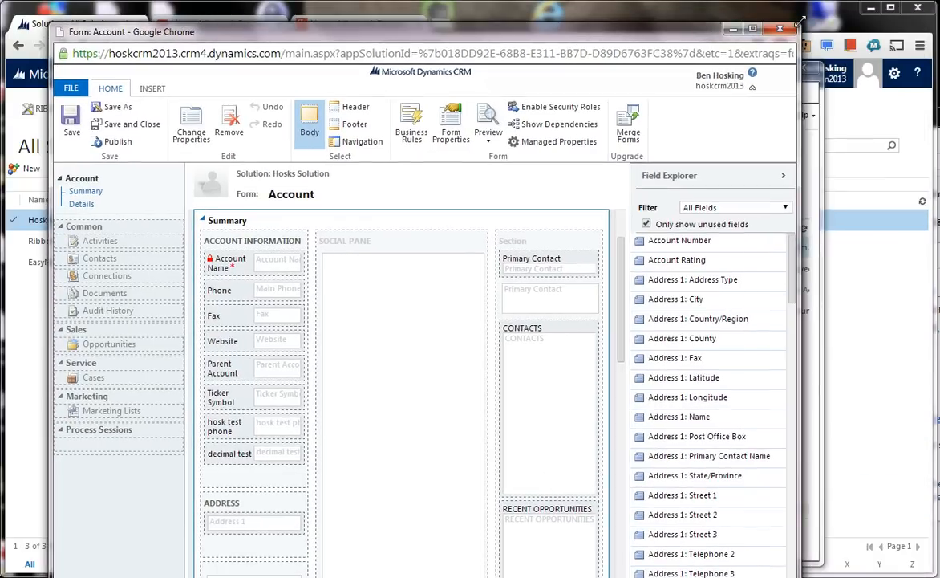
{"action": "left_click_drag", "start_coordinate": [798, 23], "coordinate": [790, 96]}
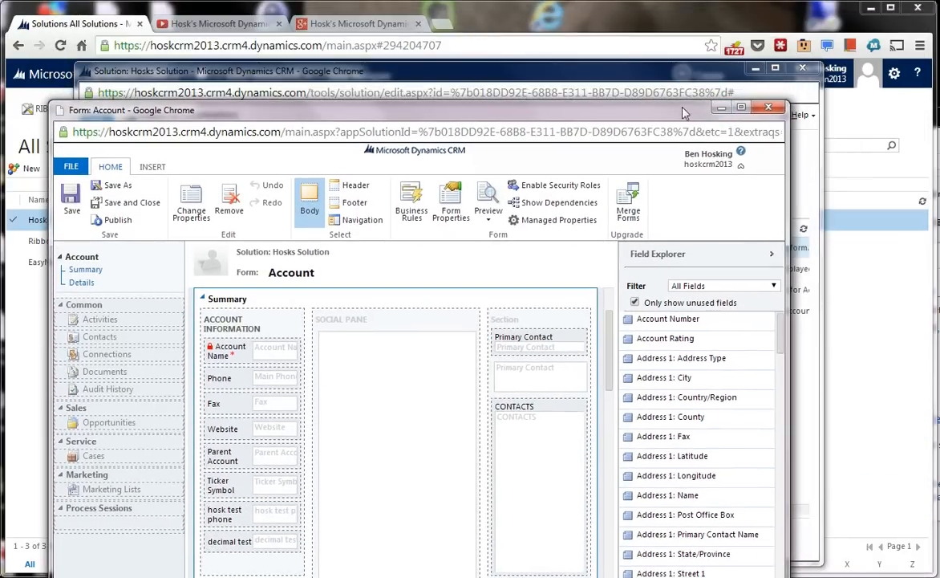
{"action": "left_click_drag", "start_coordinate": [673, 115], "coordinate": [660, 37]}
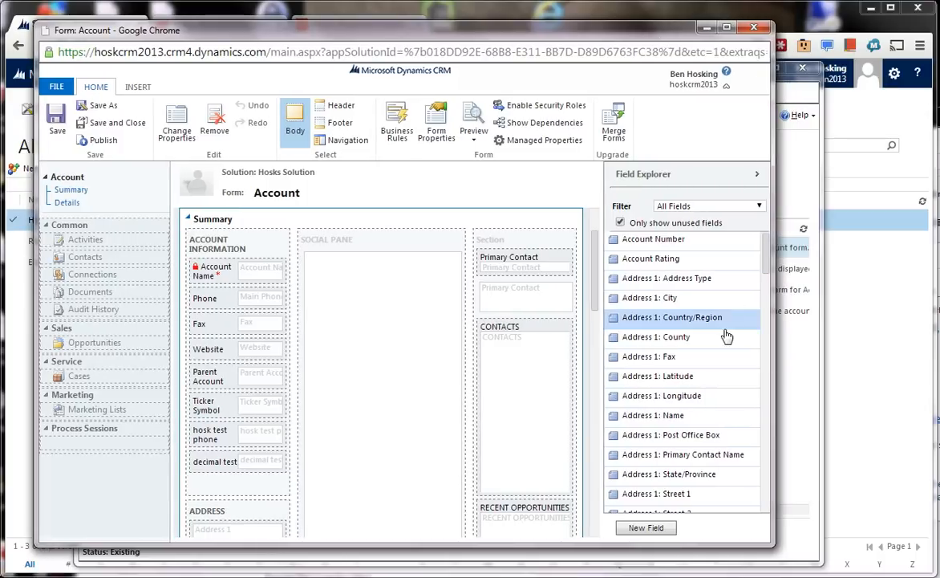
- Start a new field on the Account entity with the display name "Date and Time Changed"
{"action": "left_click", "coordinate": [656, 531]}
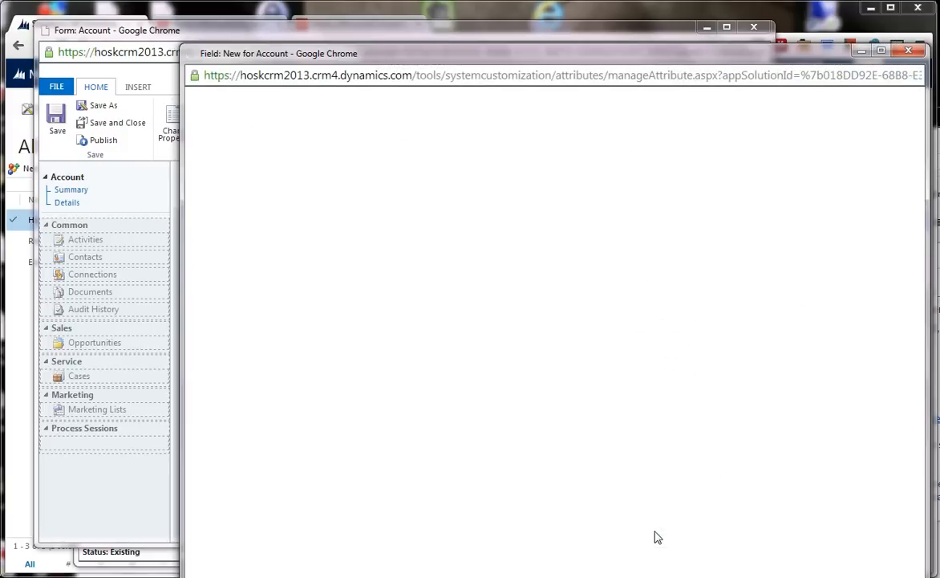
{"action": "left_click_drag", "start_coordinate": [390, 50], "coordinate": [312, 29]}
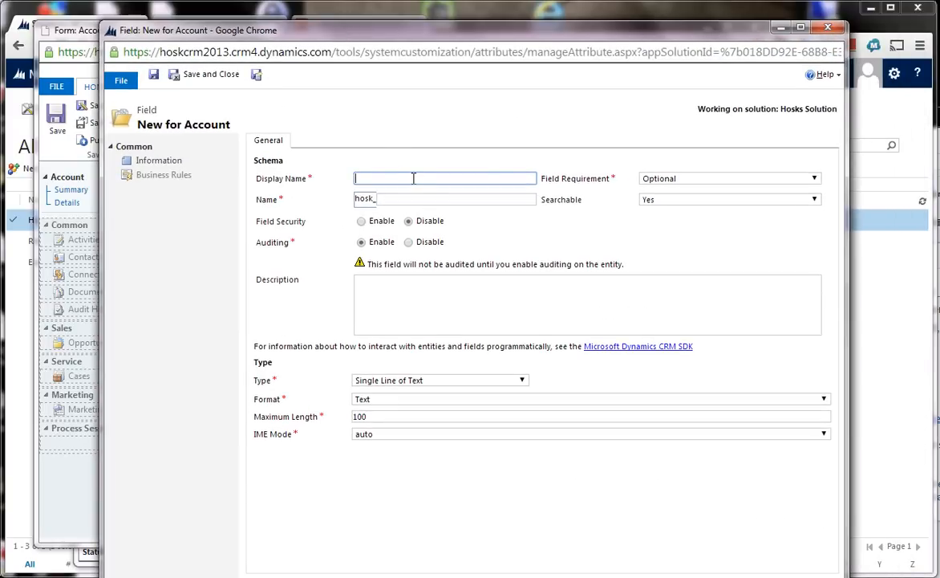
{"action": "type", "text": "Date"}
{"action": "type", "text": "and Time Changed"}
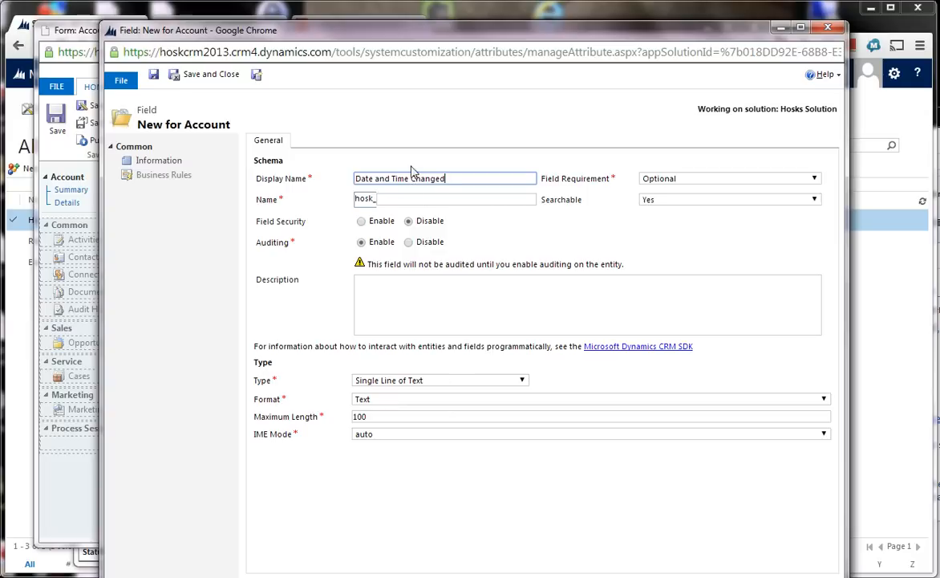
{"action": "left_click", "coordinate": [391, 278]}
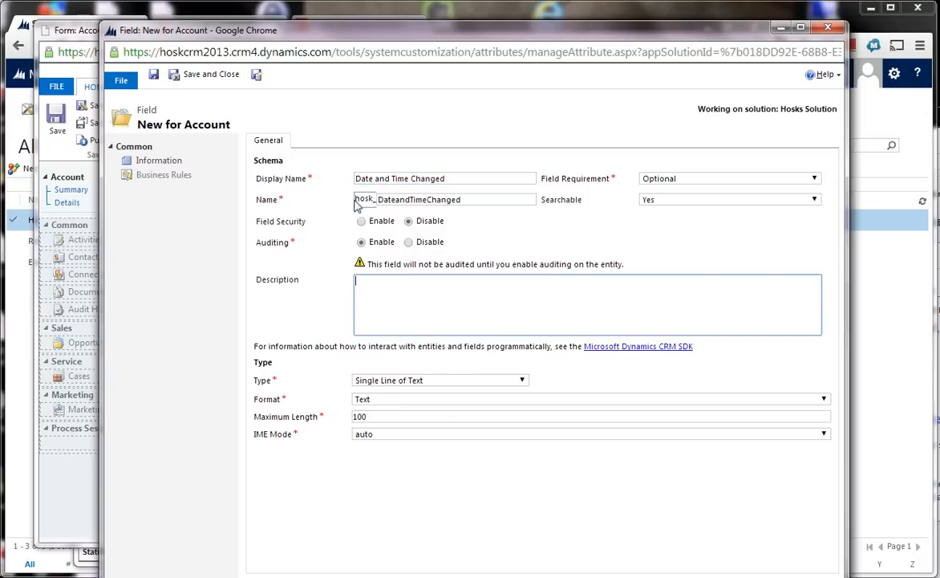
- Set the field's type and format to Date and Time, then save it and start another new field
{"action": "left_click", "coordinate": [425, 381]}
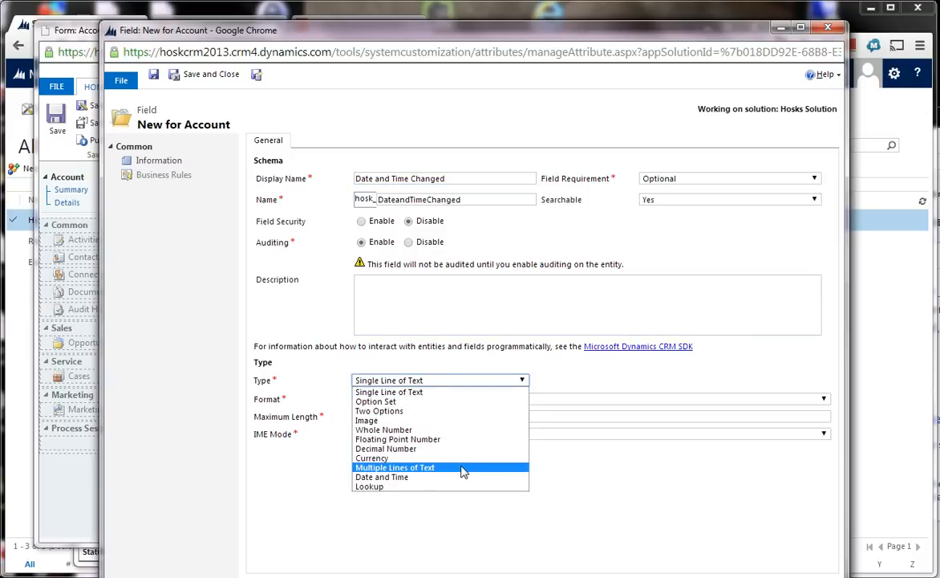
{"action": "left_click", "coordinate": [454, 480]}
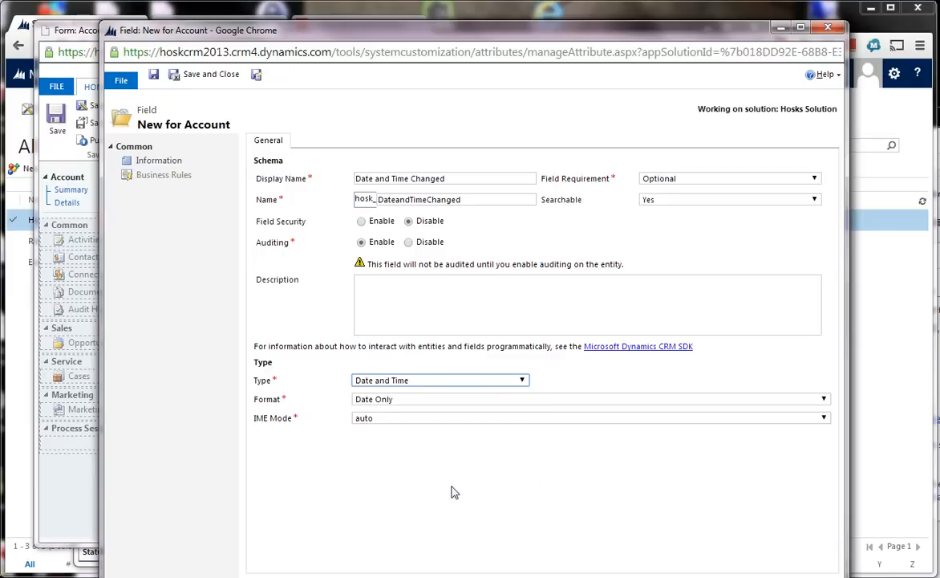
{"action": "left_click", "coordinate": [442, 406]}
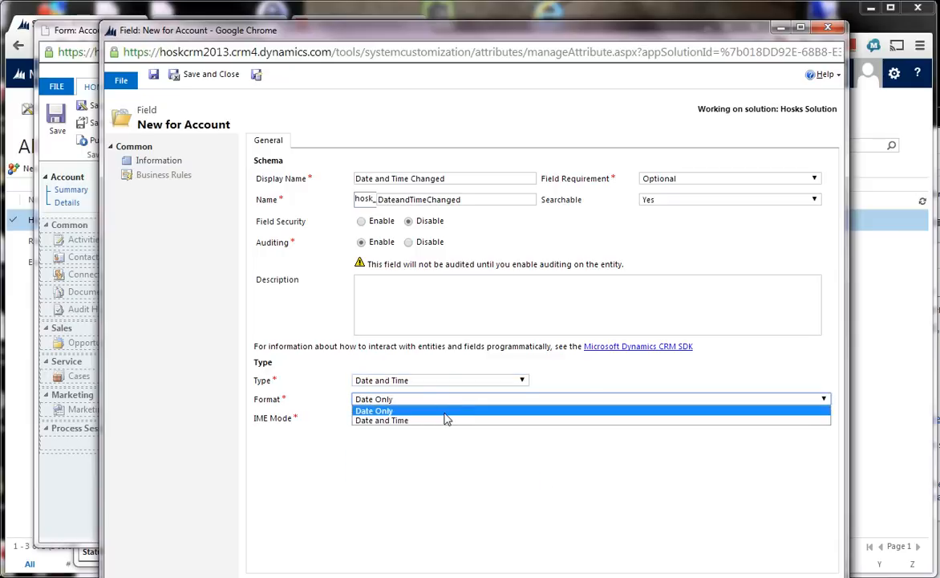
{"action": "left_click", "coordinate": [444, 419]}
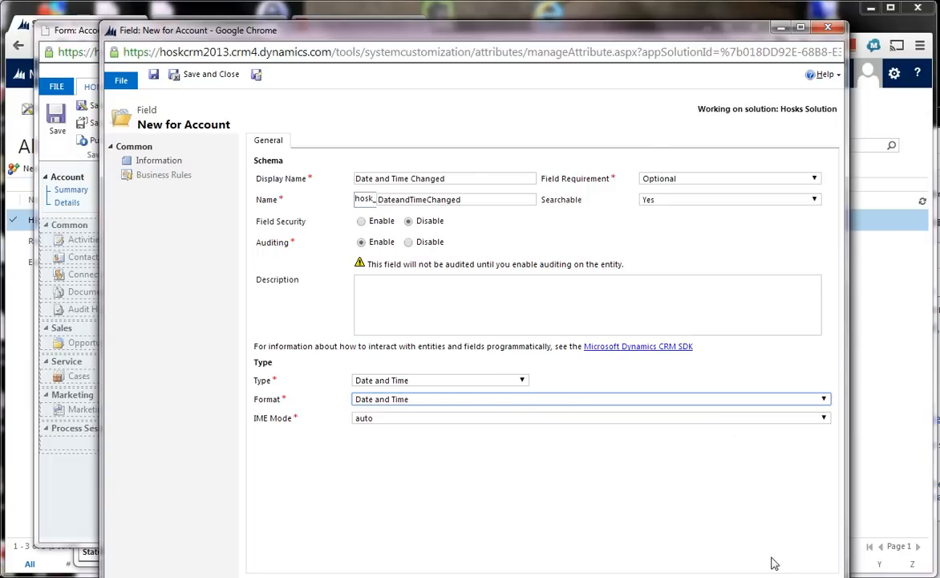
{"action": "left_click_drag", "start_coordinate": [712, 542], "coordinate": [713, 532]}
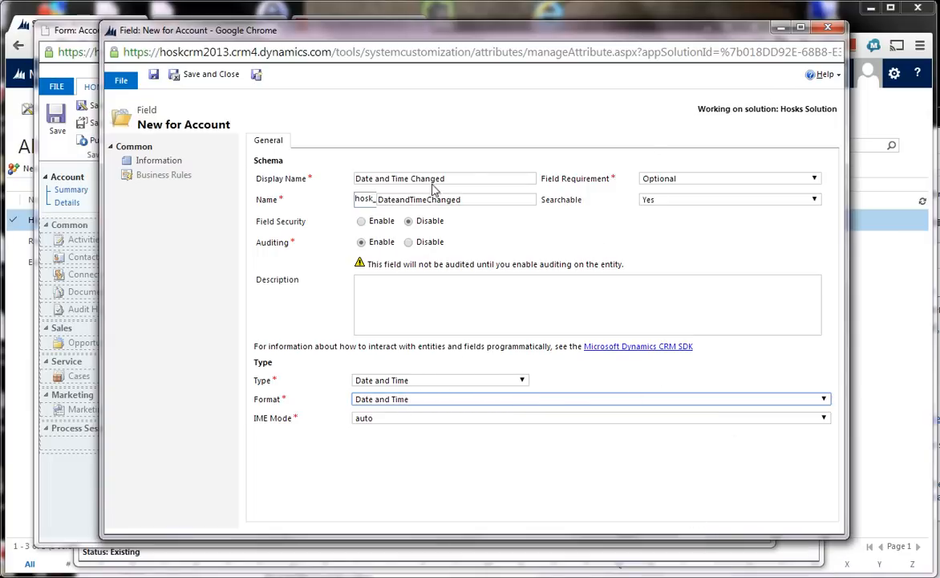
{"action": "left_click", "coordinate": [255, 75]}
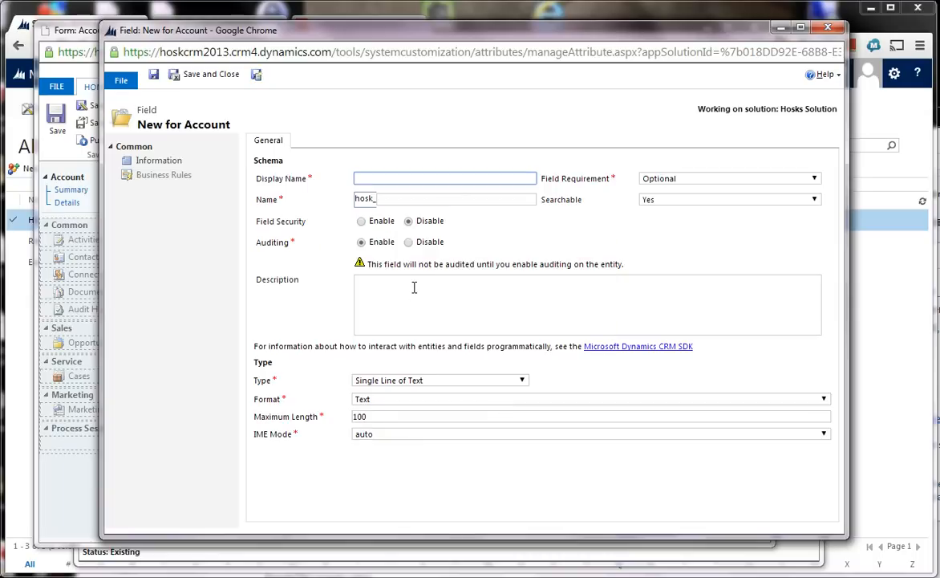
- Make the new Account field a Lookup with User as its target record type
{"action": "left_click", "coordinate": [414, 381]}
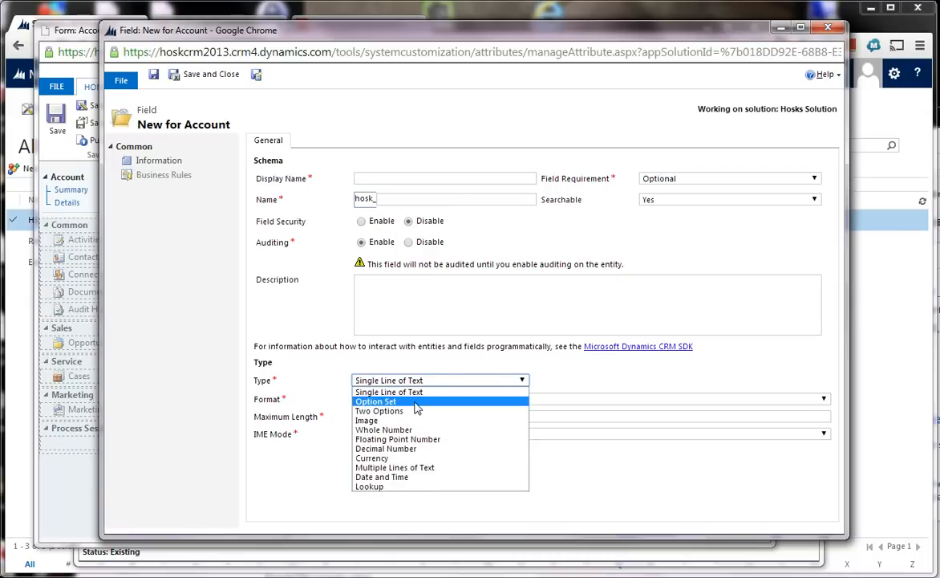
{"action": "left_click", "coordinate": [425, 486]}
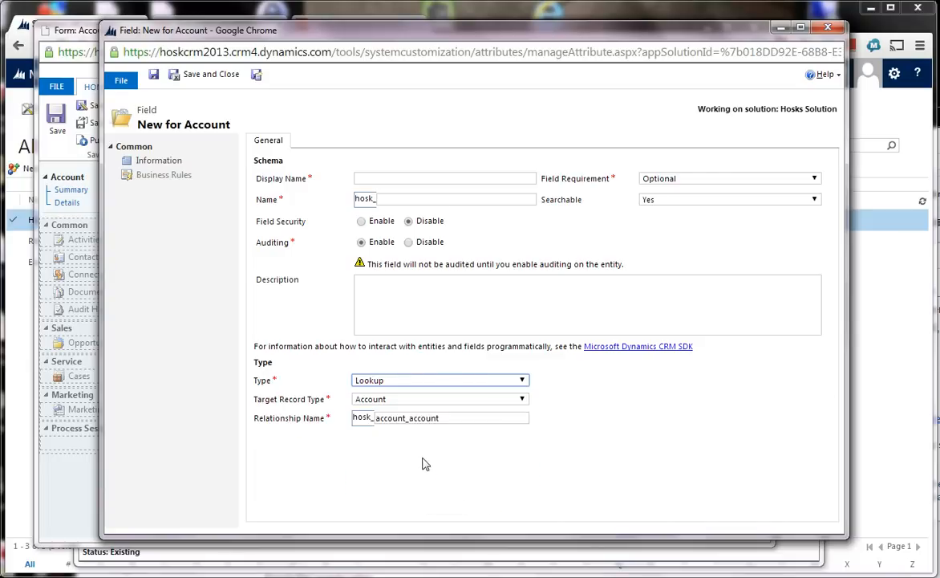
{"action": "left_click", "coordinate": [426, 401]}
{"action": "scroll", "coordinate": [430, 441], "scroll_direction": "down", "scroll_amount": 10}
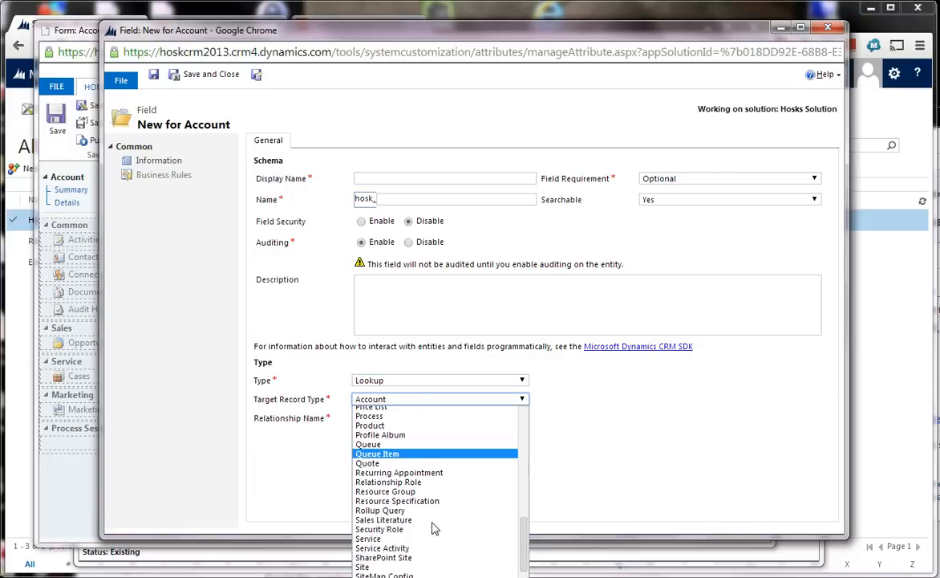
{"action": "scroll", "coordinate": [430, 553], "scroll_direction": "down", "scroll_amount": 1}
{"action": "left_click", "coordinate": [430, 564]}
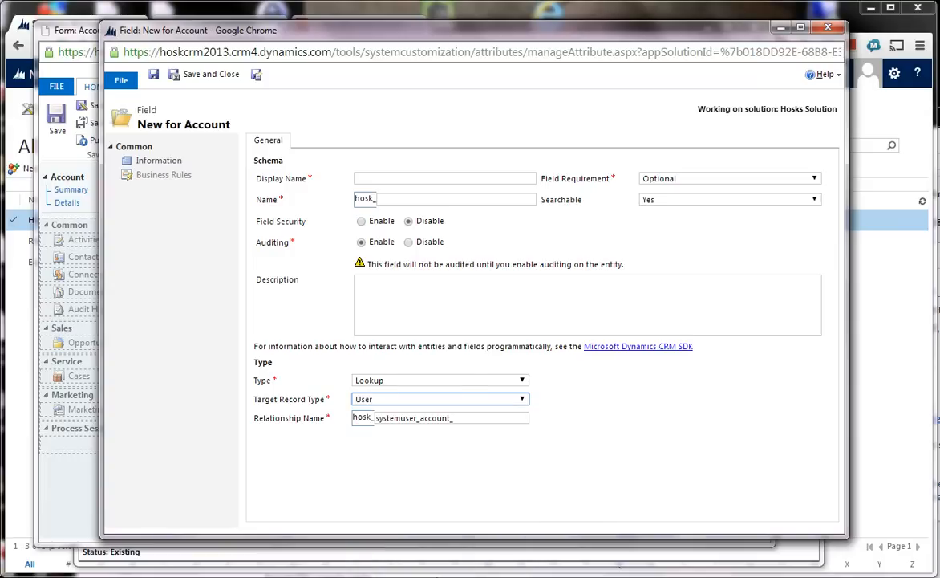
- Give the lookup field the display name "UserChangedId", then save and close it
{"action": "left_click", "coordinate": [385, 178]}
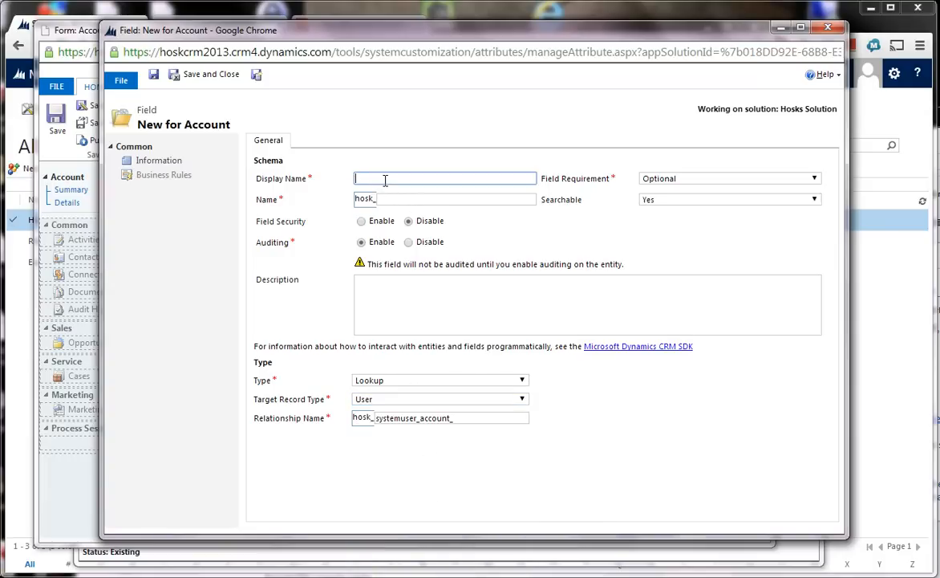
{"action": "type", "text": "UserChangedId"}
{"action": "left_click_drag", "start_coordinate": [415, 184], "coordinate": [407, 186]}
{"action": "left_click", "coordinate": [210, 75]}
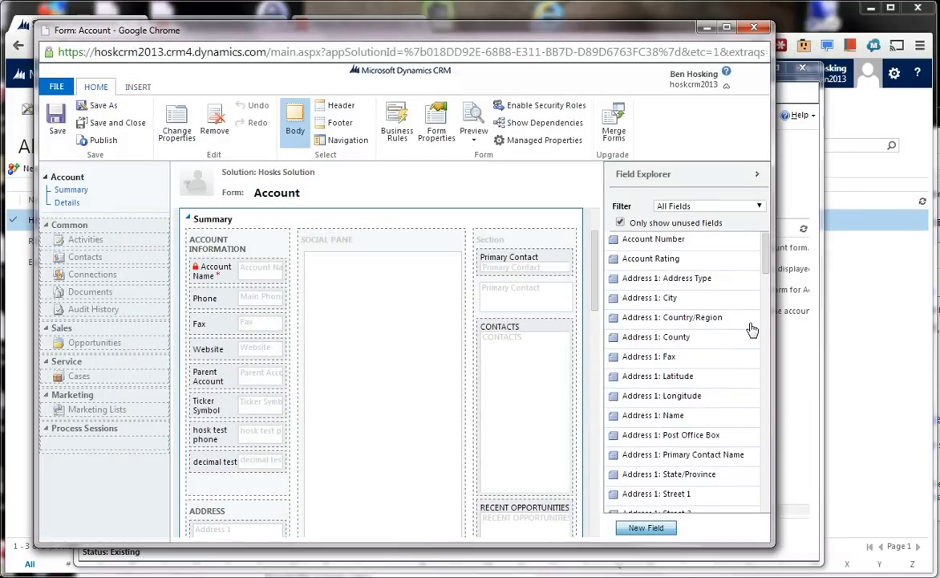
- Filter to custom fields and place UserChangedId and Date and Time Changed below Primary Contact in the form's Summary section
{"action": "left_click", "coordinate": [707, 206]}
{"action": "left_click", "coordinate": [718, 229]}
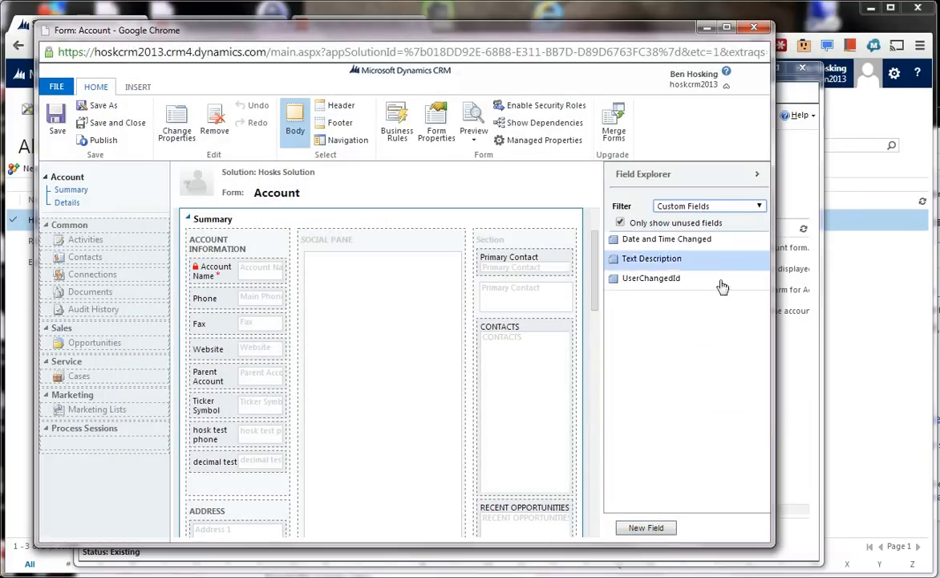
{"action": "left_click", "coordinate": [702, 279]}
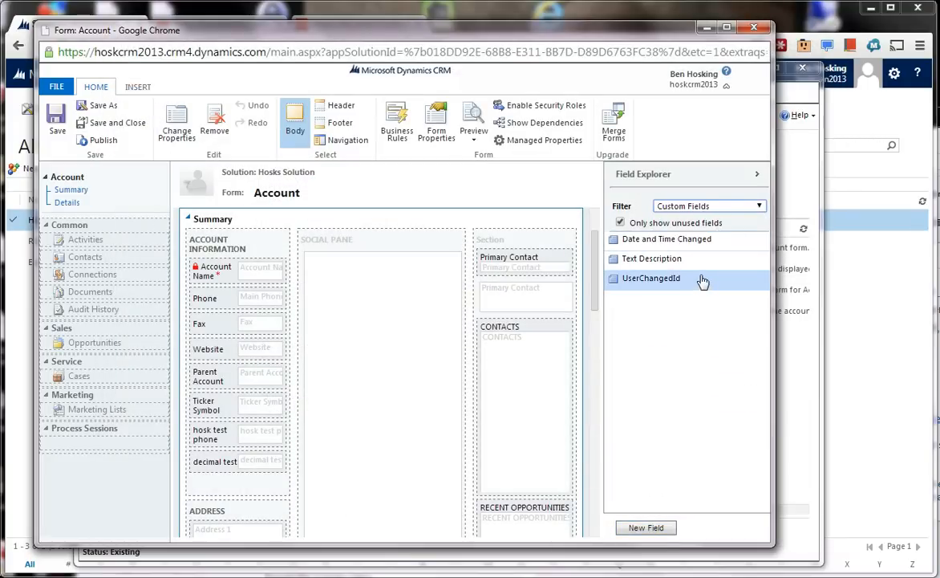
{"action": "left_click_drag", "start_coordinate": [702, 280], "coordinate": [542, 295]}
{"action": "left_click_drag", "start_coordinate": [732, 245], "coordinate": [565, 321]}
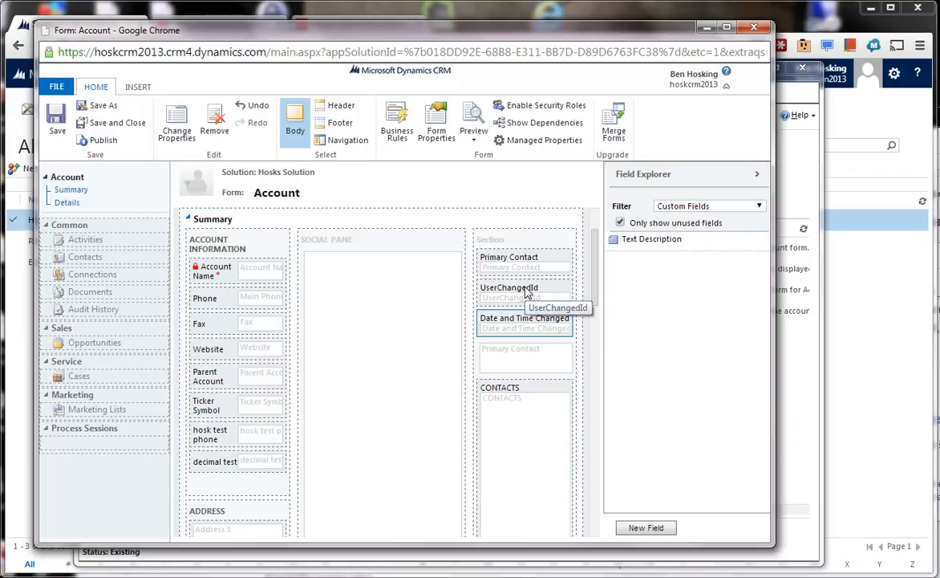
- Save and publish the Account form
{"action": "left_click", "coordinate": [58, 122]}
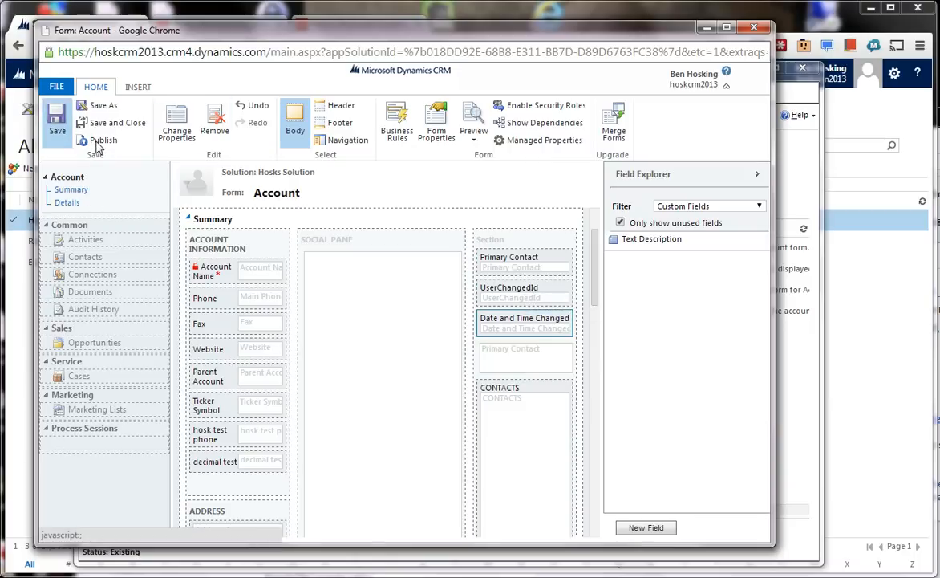
{"action": "left_click", "coordinate": [103, 141]}
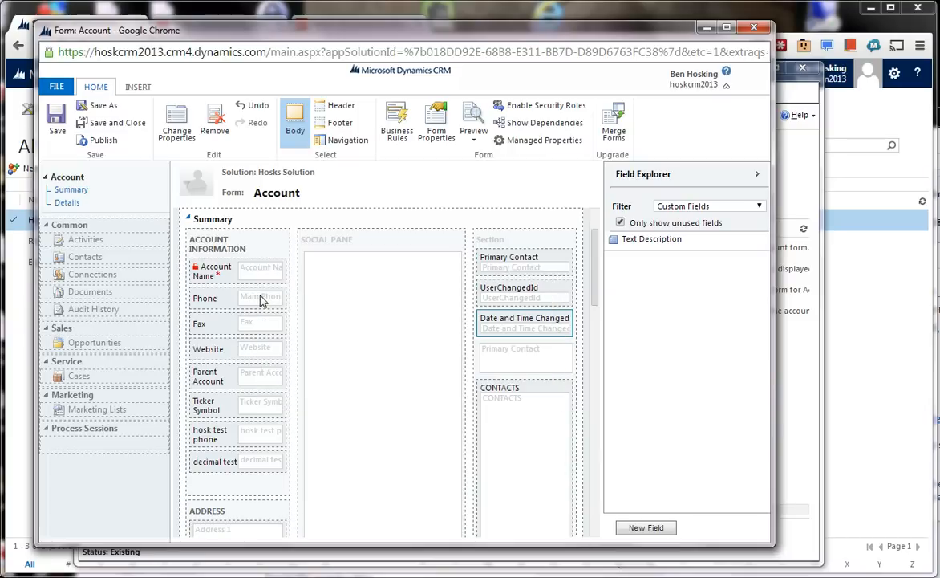
{"action": "left_click_drag", "start_coordinate": [491, 258], "coordinate": [515, 271]}
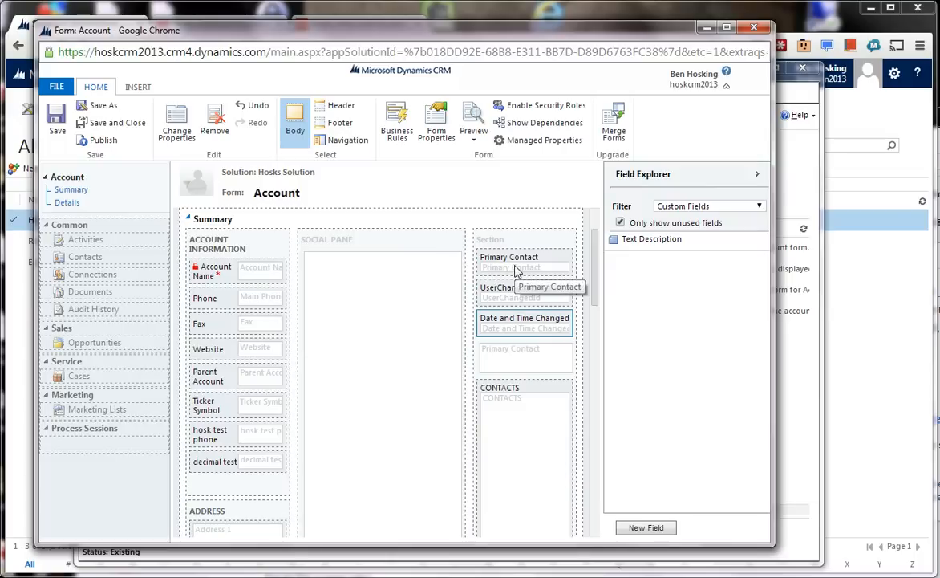
{"action": "left_click_drag", "start_coordinate": [515, 271], "coordinate": [515, 271]}
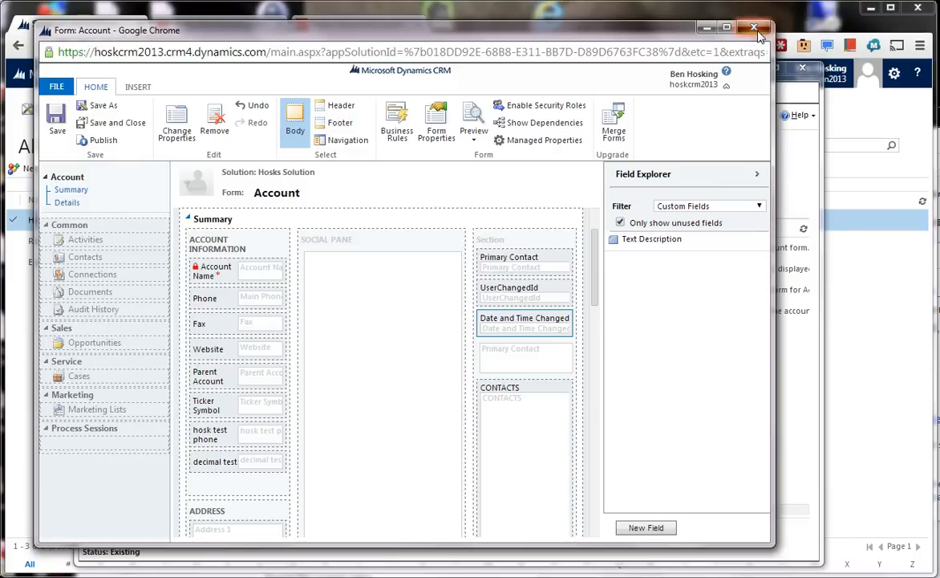
- Close the Account form editor and start a new process named SetTimeDateUser in the solution
{"action": "left_click", "coordinate": [111, 122]}
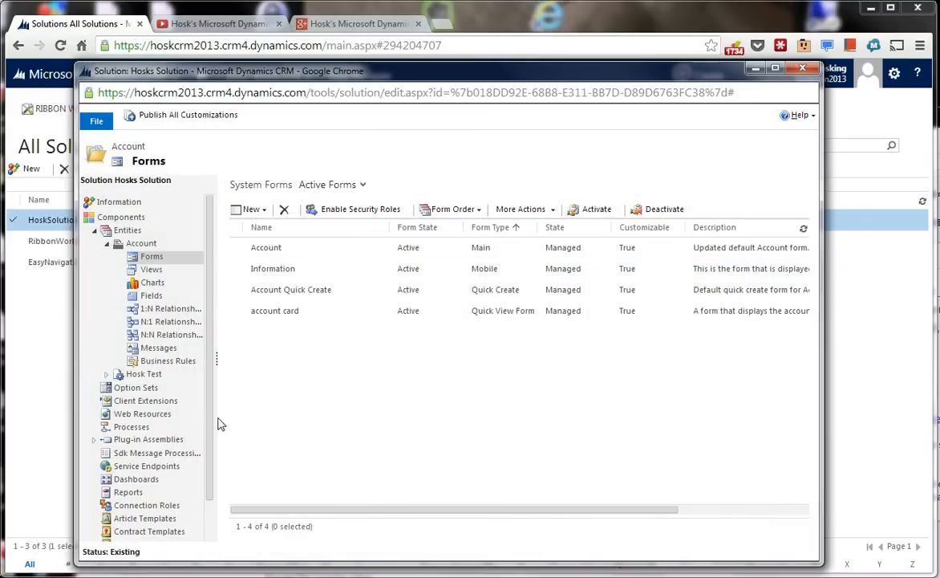
{"action": "left_click", "coordinate": [161, 429]}
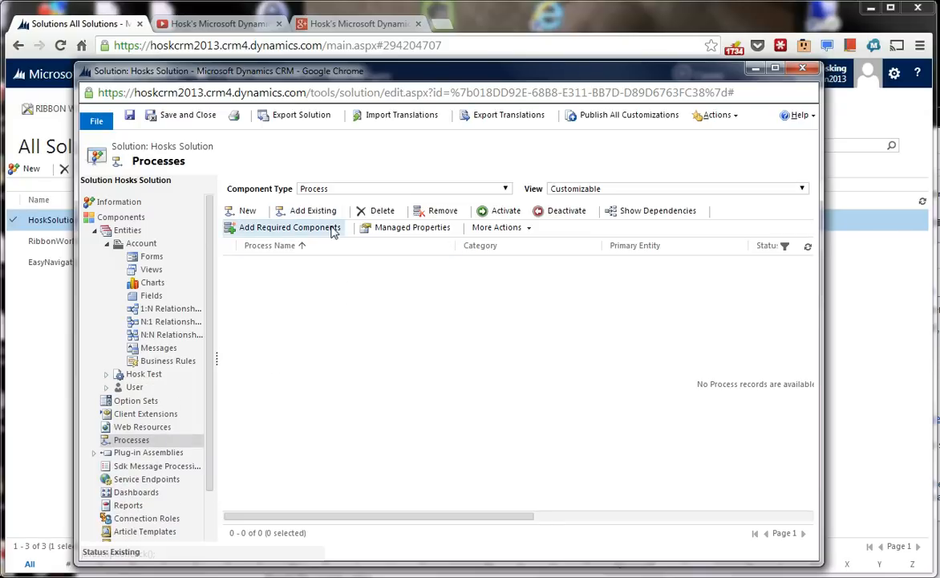
{"action": "left_click", "coordinate": [243, 211]}
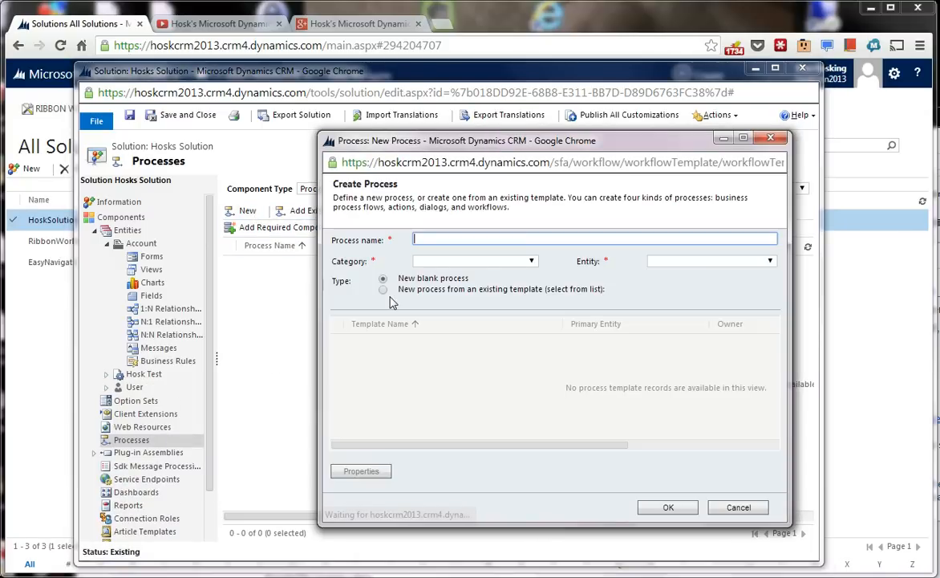
{"action": "left_click_drag", "start_coordinate": [461, 136], "coordinate": [343, 148]}
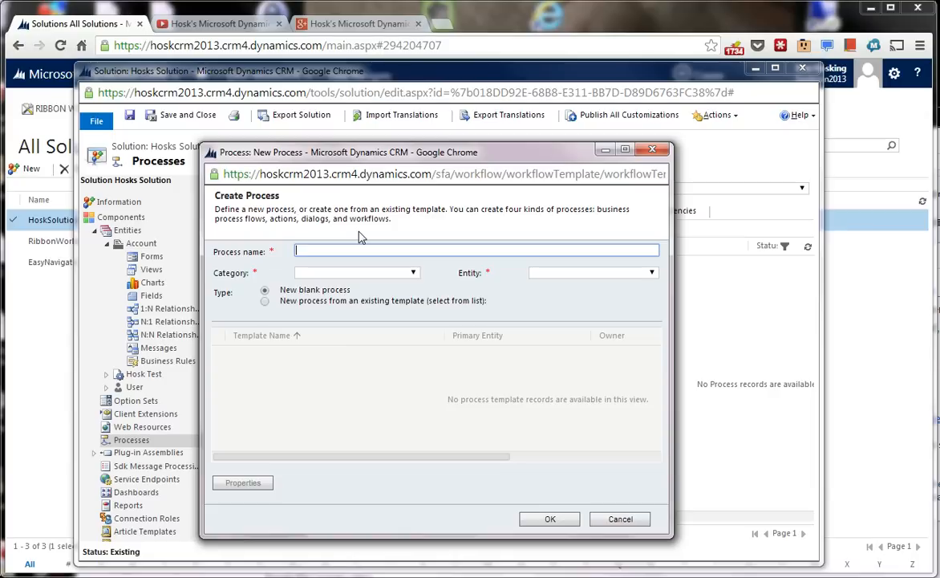
{"action": "type", "text": "SetTimeDateUser"}
- Create the process as a blank Workflow for the Account entity with background running turned off
{"action": "left_click", "coordinate": [409, 274]}
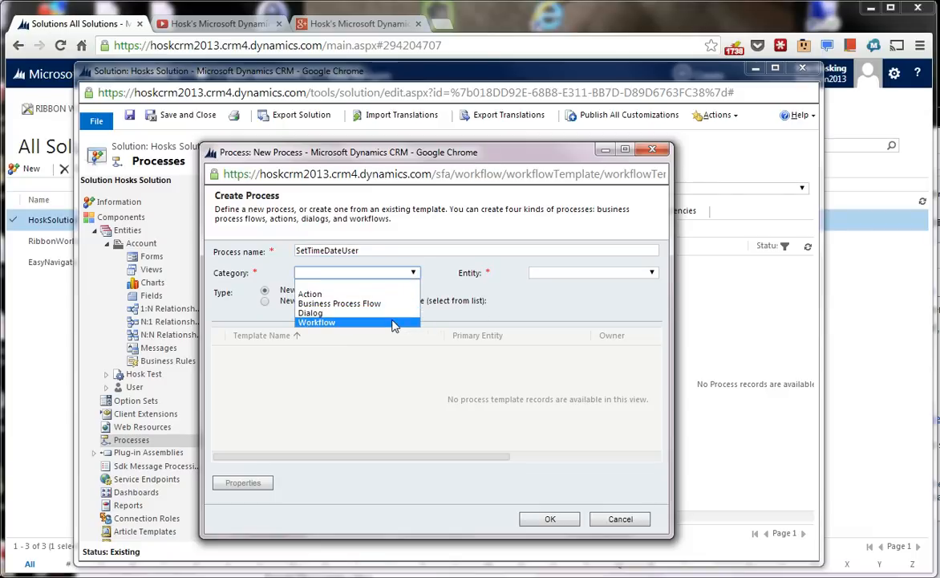
{"action": "left_click", "coordinate": [393, 323]}
{"action": "left_click", "coordinate": [575, 273]}
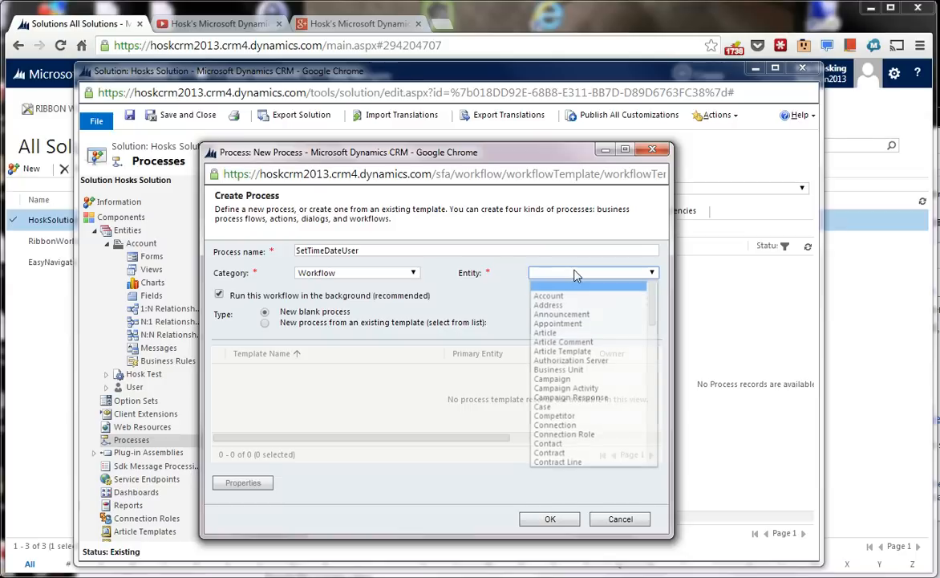
{"action": "left_click", "coordinate": [576, 294]}
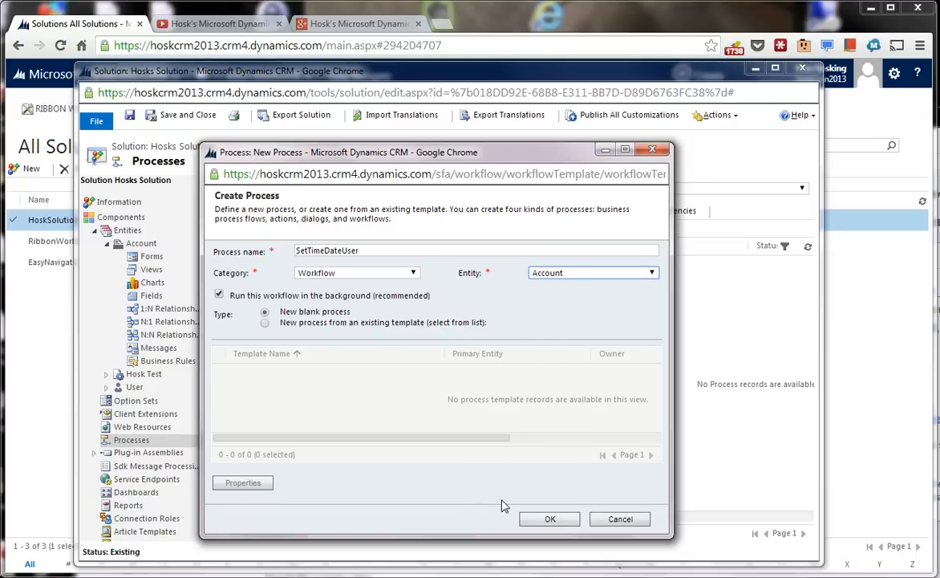
{"action": "left_click", "coordinate": [290, 297]}
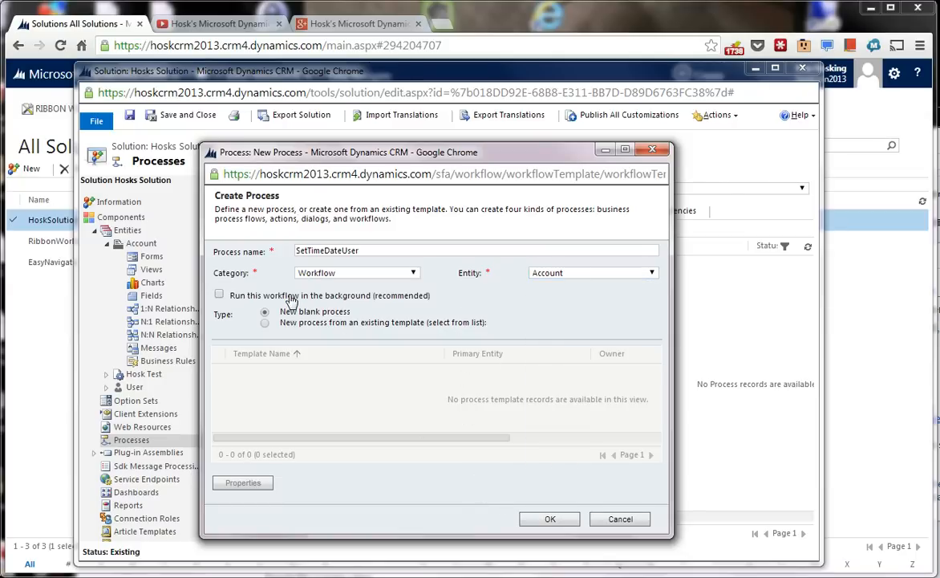
{"action": "left_click", "coordinate": [291, 299]}
{"action": "left_click", "coordinate": [354, 297]}
{"action": "left_click", "coordinate": [550, 520]}
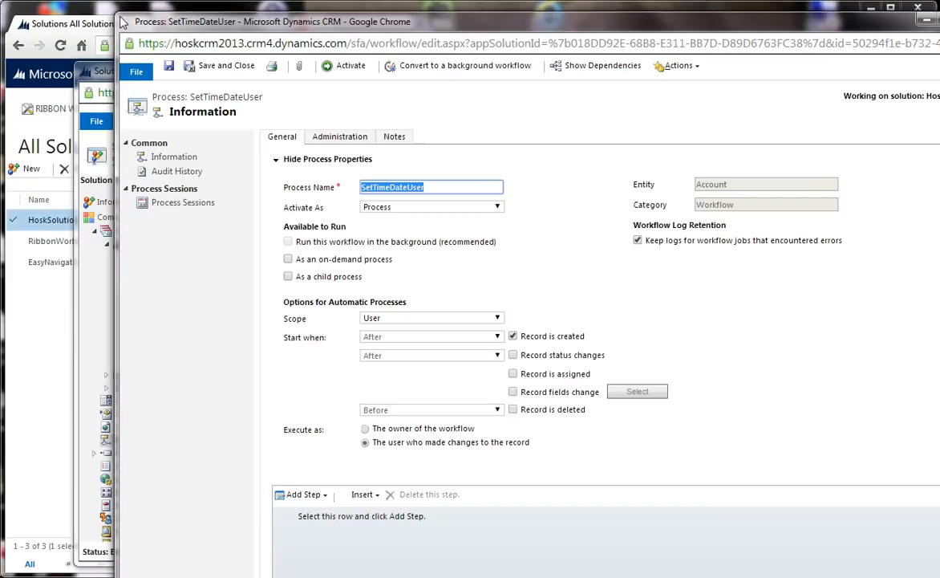
- Set the SetTimeDateUser workflow's scope to Organization
{"action": "left_click_drag", "start_coordinate": [122, 23], "coordinate": [171, 76]}
{"action": "left_click_drag", "start_coordinate": [461, 84], "coordinate": [352, 56]}
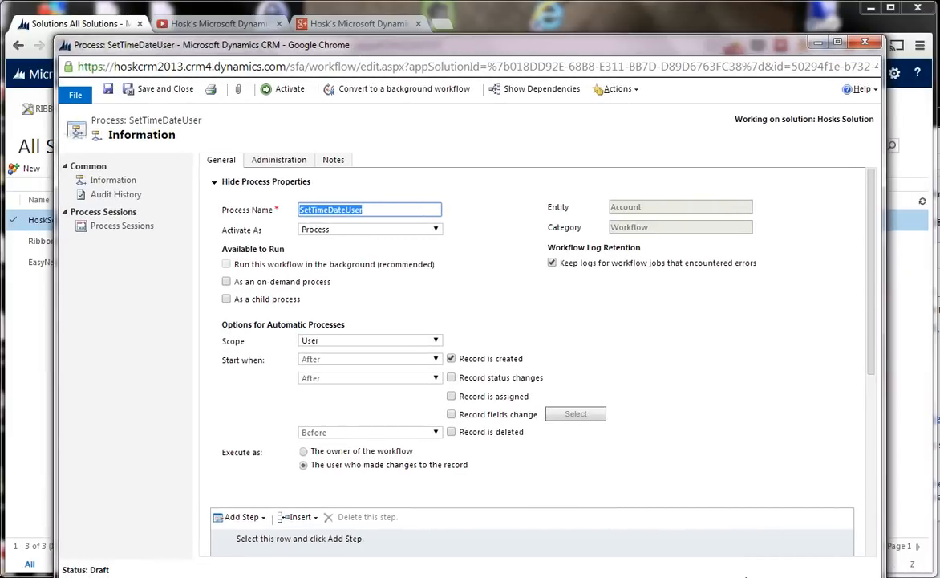
{"action": "left_click", "coordinate": [315, 309]}
{"action": "left_click", "coordinate": [365, 340]}
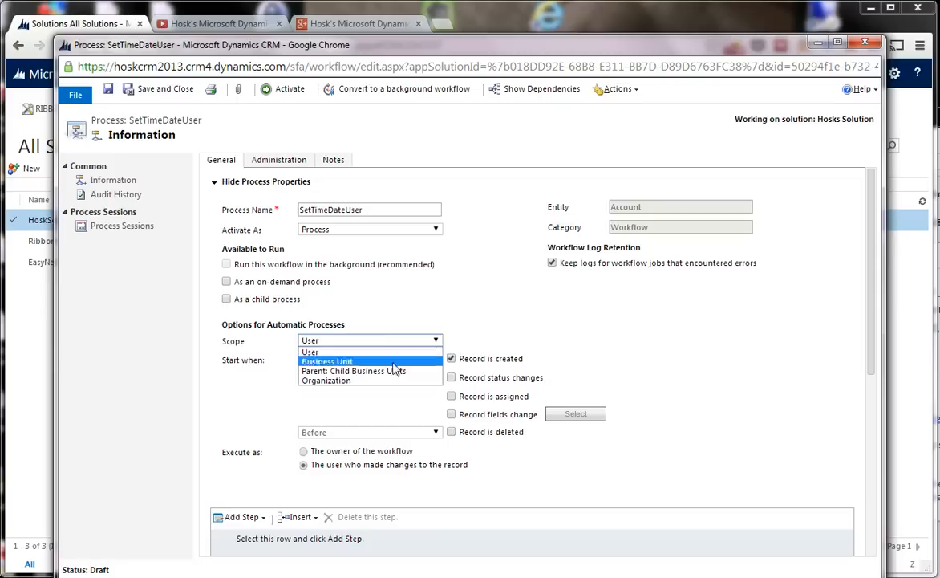
{"action": "left_click", "coordinate": [393, 382]}
{"action": "left_click", "coordinate": [357, 341]}
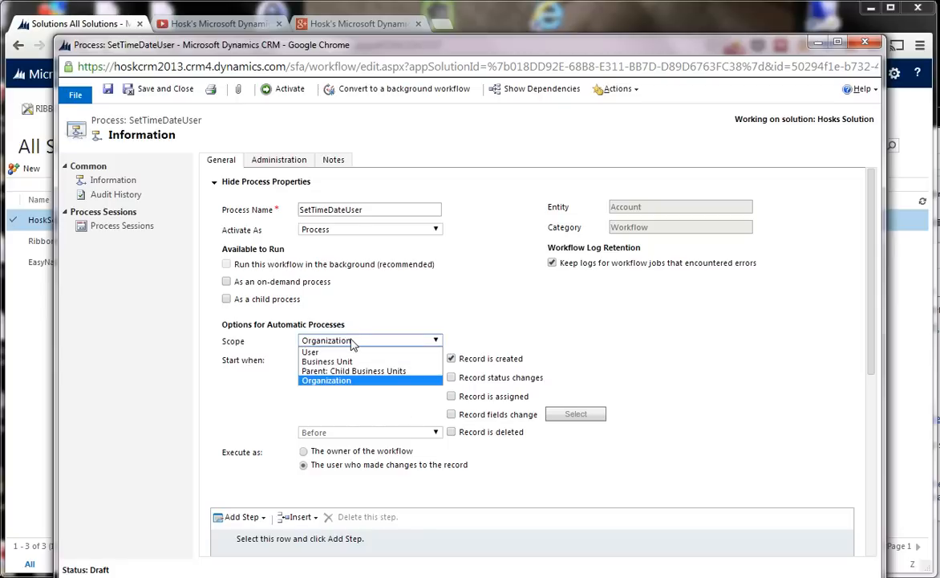
{"action": "left_click", "coordinate": [372, 381]}
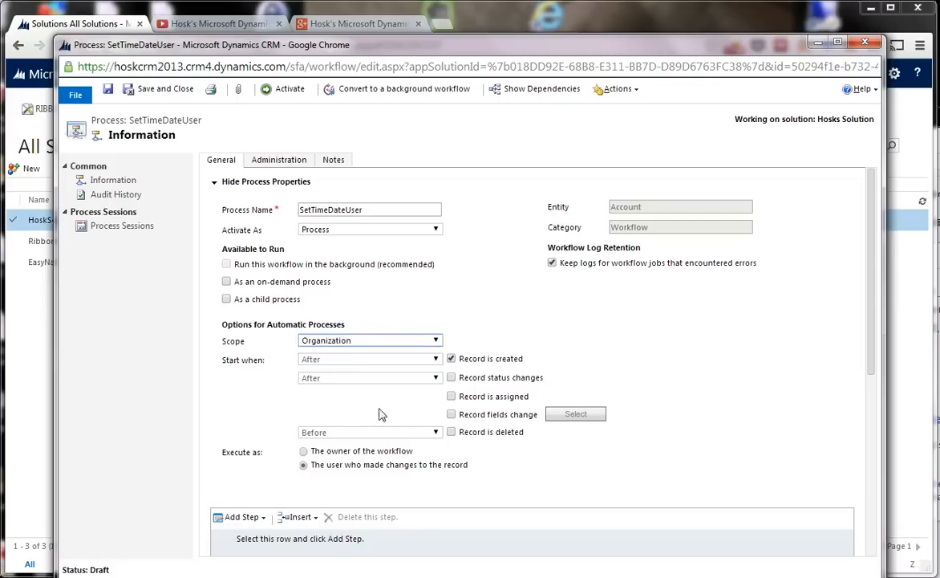
- Make the workflow start when record fields change instead of when a record is created
{"action": "scroll", "coordinate": [481, 475], "scroll_direction": "down", "scroll_amount": 1}
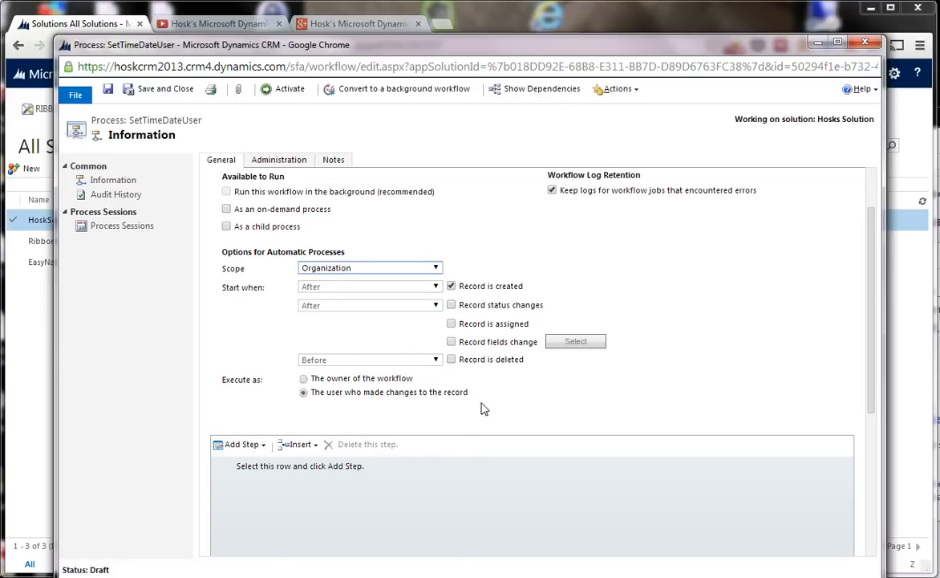
{"action": "scroll", "coordinate": [466, 376], "scroll_direction": "up", "scroll_amount": 1}
{"action": "left_click", "coordinate": [452, 359]}
{"action": "left_click", "coordinate": [451, 414]}
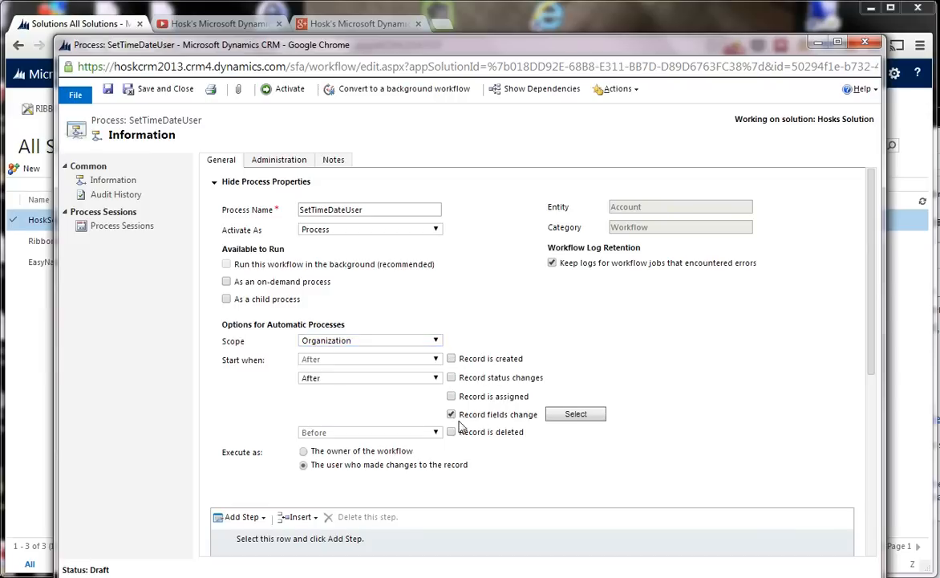
- Select Primary Contact as the field the workflow monitors for changes
{"action": "left_click", "coordinate": [591, 416]}
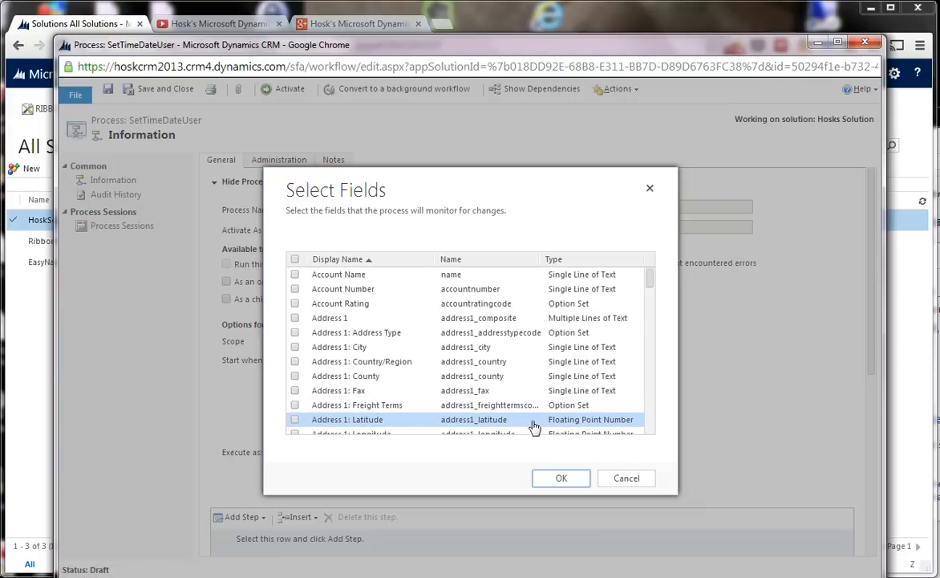
{"action": "scroll", "coordinate": [490, 419], "scroll_direction": "down", "scroll_amount": 5}
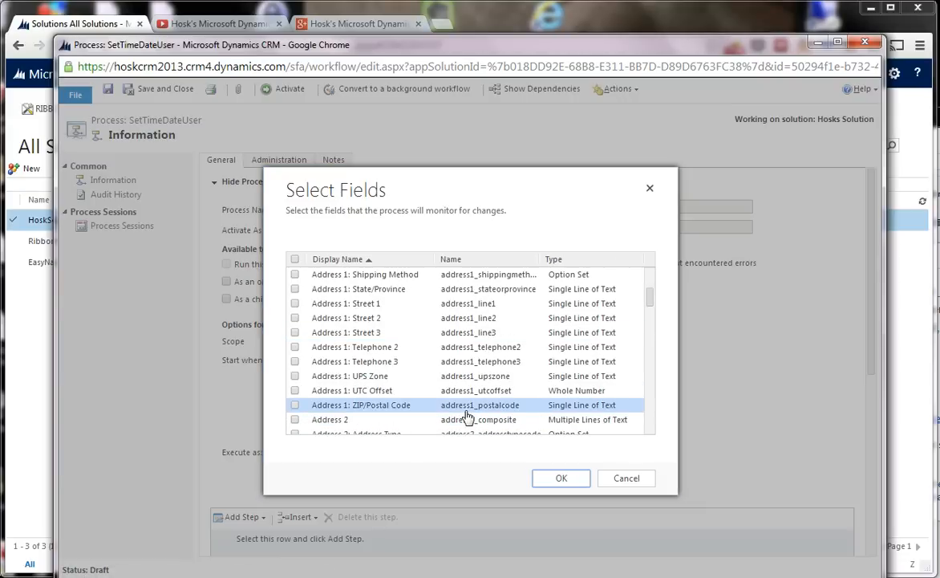
{"action": "scroll", "coordinate": [468, 415], "scroll_direction": "down", "scroll_amount": 3}
{"action": "scroll", "coordinate": [468, 414], "scroll_direction": "down", "scroll_amount": 15}
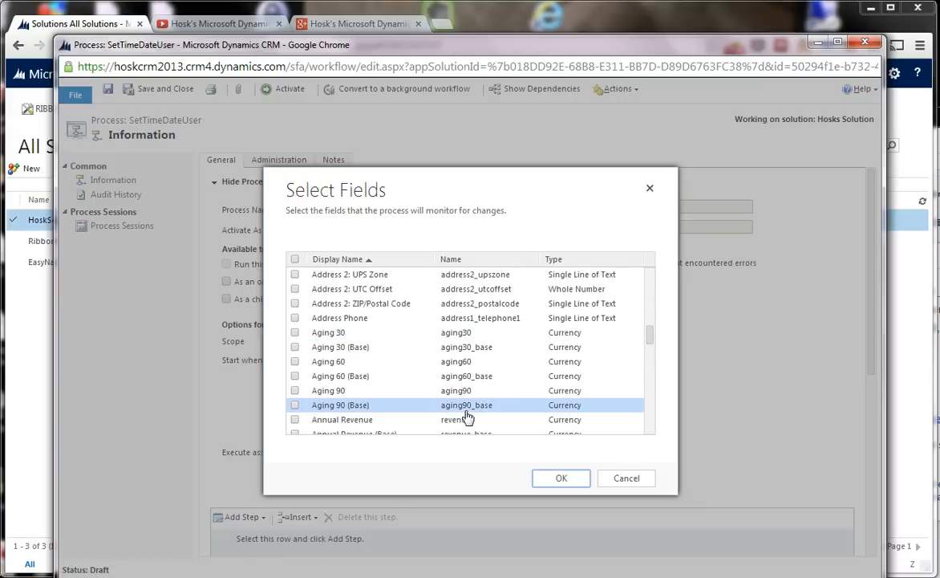
{"action": "scroll", "coordinate": [481, 401], "scroll_direction": "up", "scroll_amount": 4}
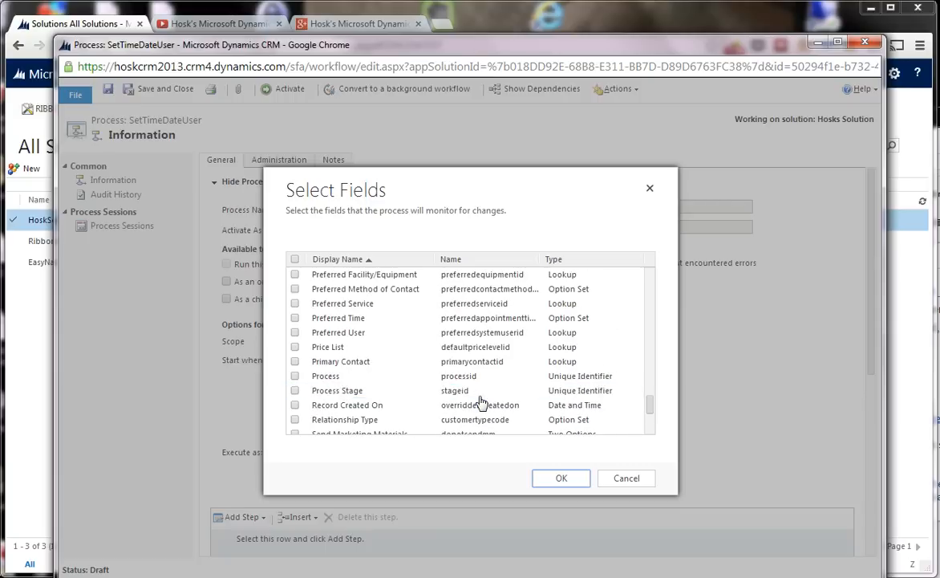
{"action": "left_click", "coordinate": [437, 363]}
{"action": "left_click", "coordinate": [563, 479]}
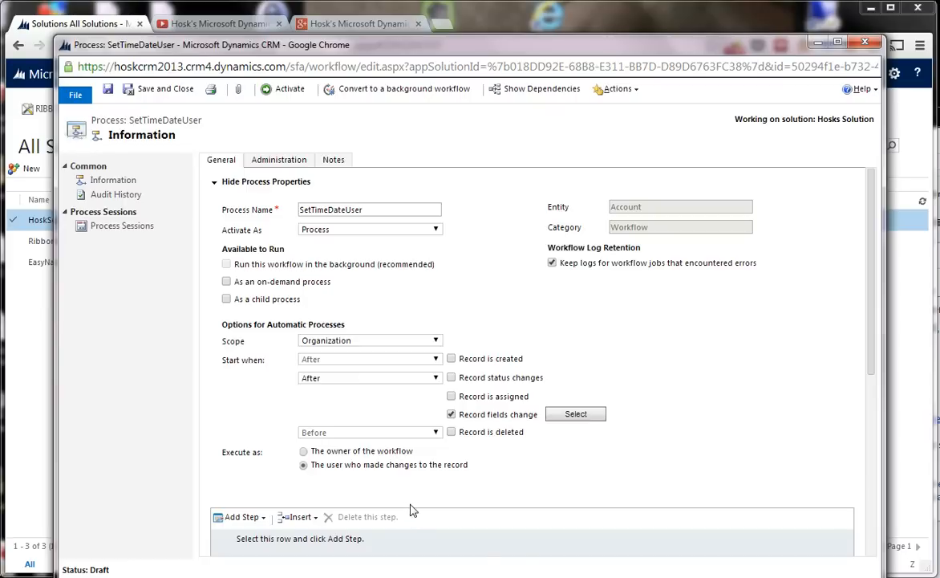
- Review the workflow's Before/After start timing choices and its Execute as setting
{"action": "left_click", "coordinate": [406, 378]}
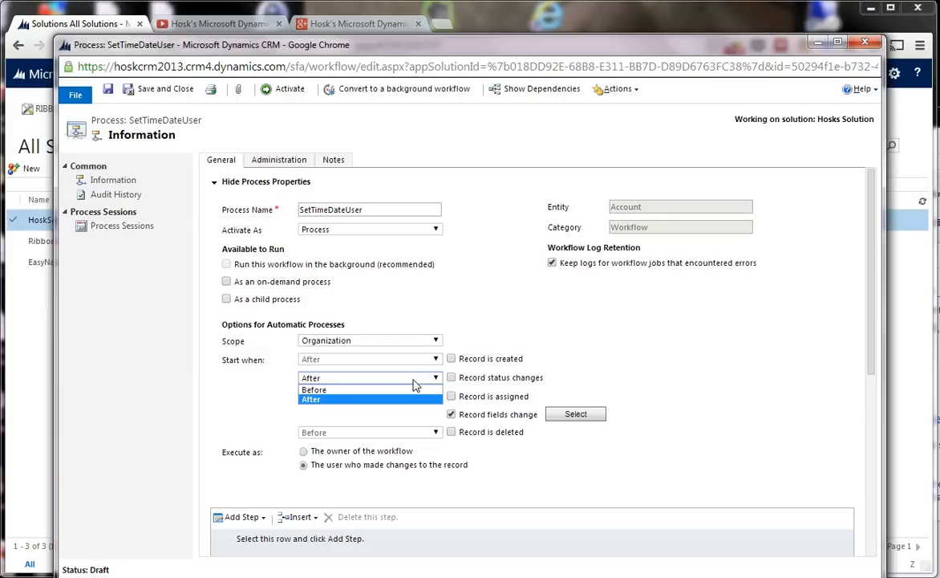
{"action": "scroll", "coordinate": [632, 367], "scroll_direction": "down", "scroll_amount": 2}
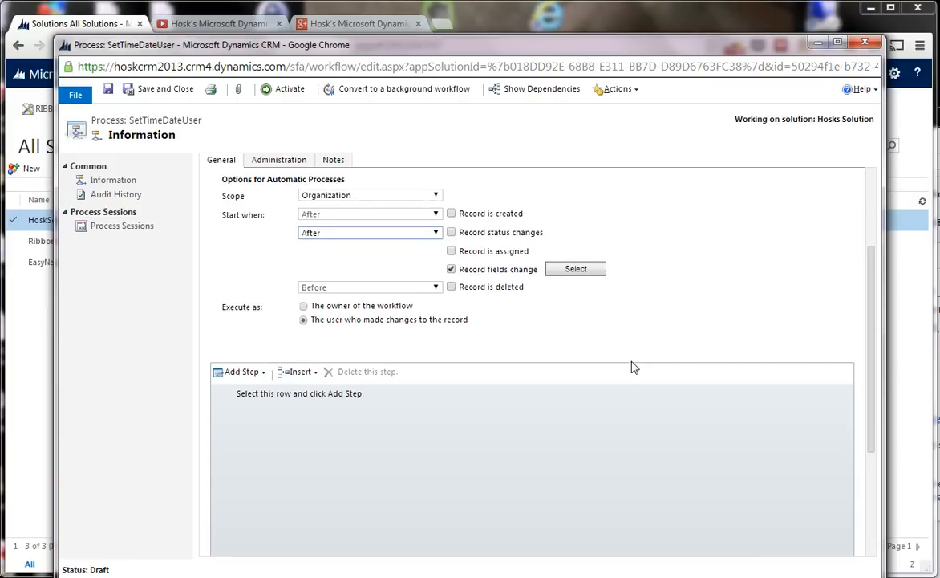
{"action": "scroll", "coordinate": [632, 366], "scroll_direction": "up", "scroll_amount": 1}
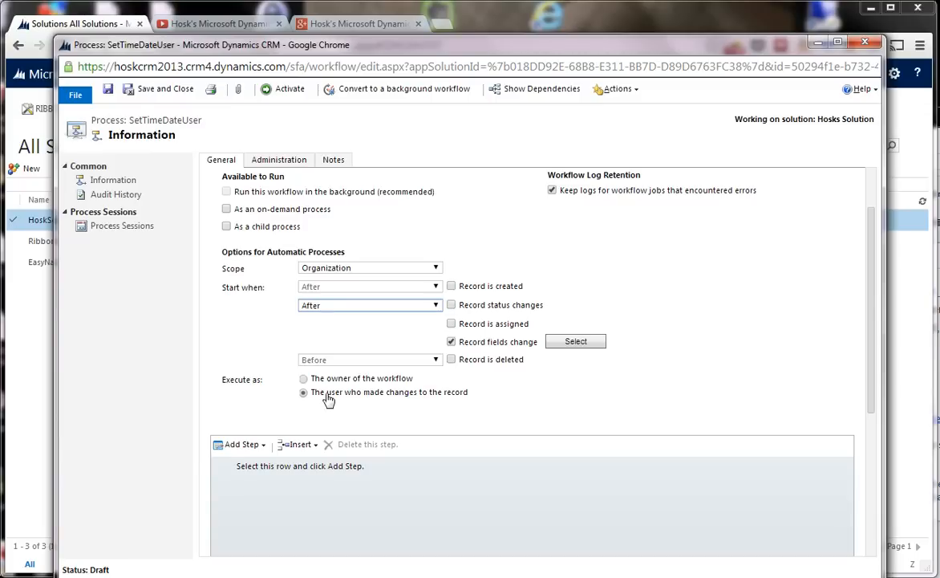
{"action": "scroll", "coordinate": [409, 442], "scroll_direction": "down", "scroll_amount": 2}
{"action": "scroll", "coordinate": [407, 441], "scroll_direction": "up", "scroll_amount": 2}
- Add an Update Record step for Account to the workflow and open the properties of that step
{"action": "scroll", "coordinate": [260, 445], "scroll_direction": "down", "scroll_amount": 4}
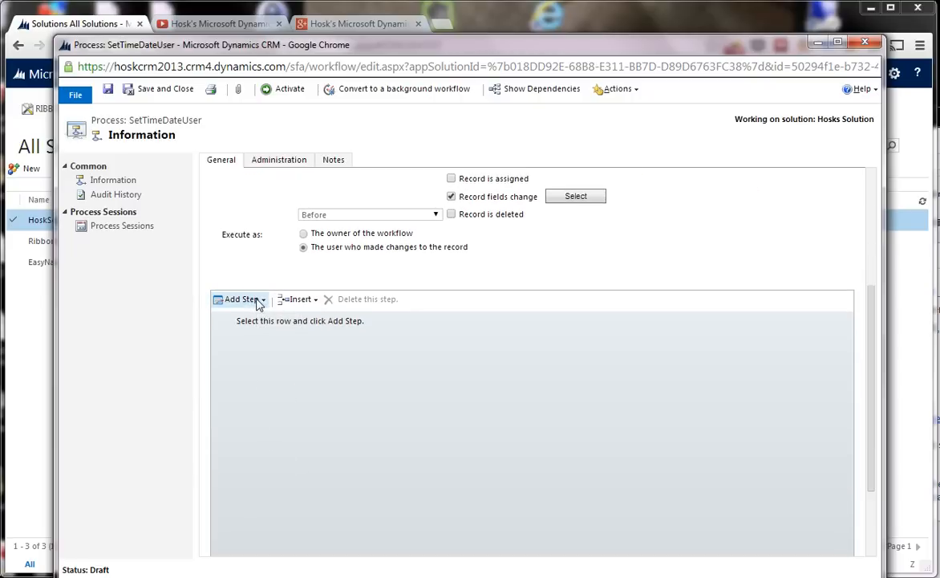
{"action": "left_click", "coordinate": [259, 300]}
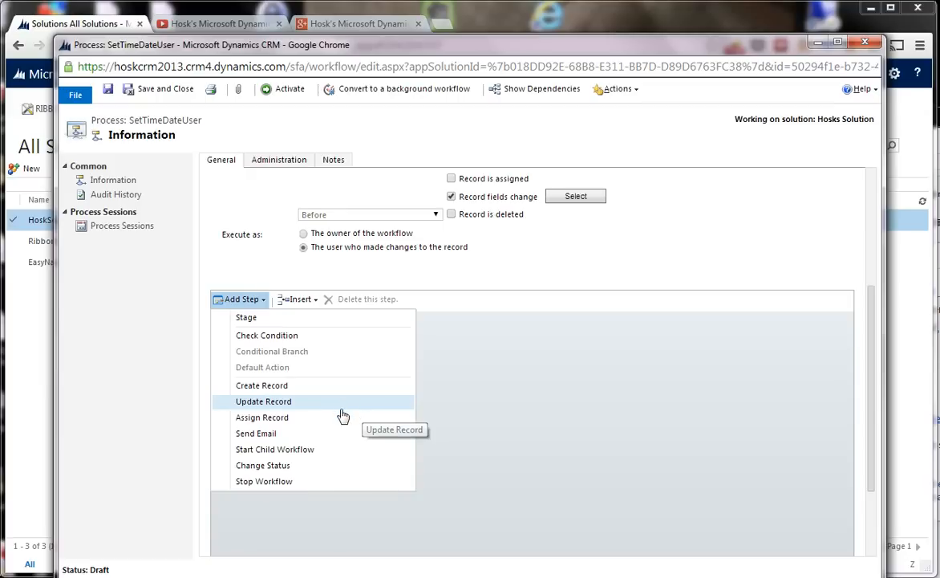
{"action": "left_click", "coordinate": [244, 401]}
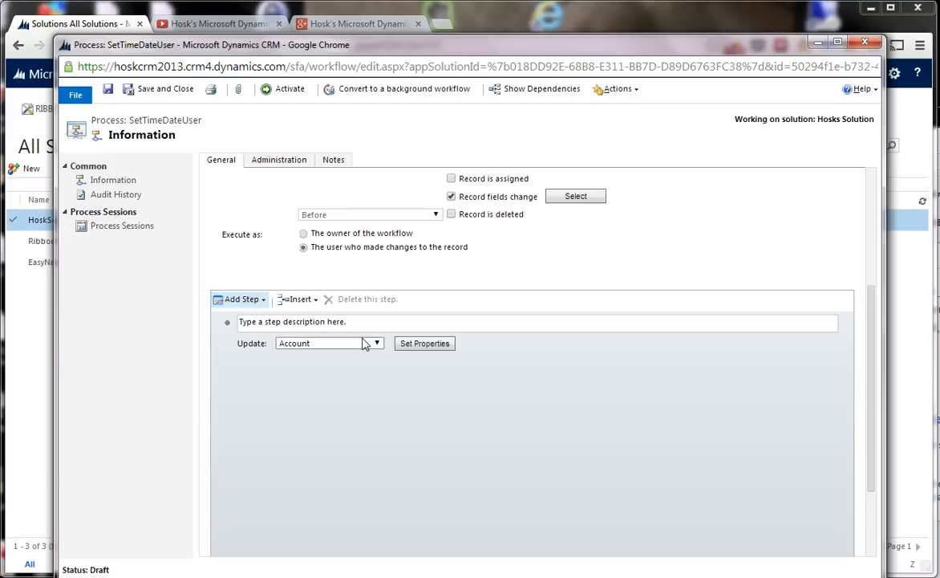
{"action": "left_click", "coordinate": [421, 345]}
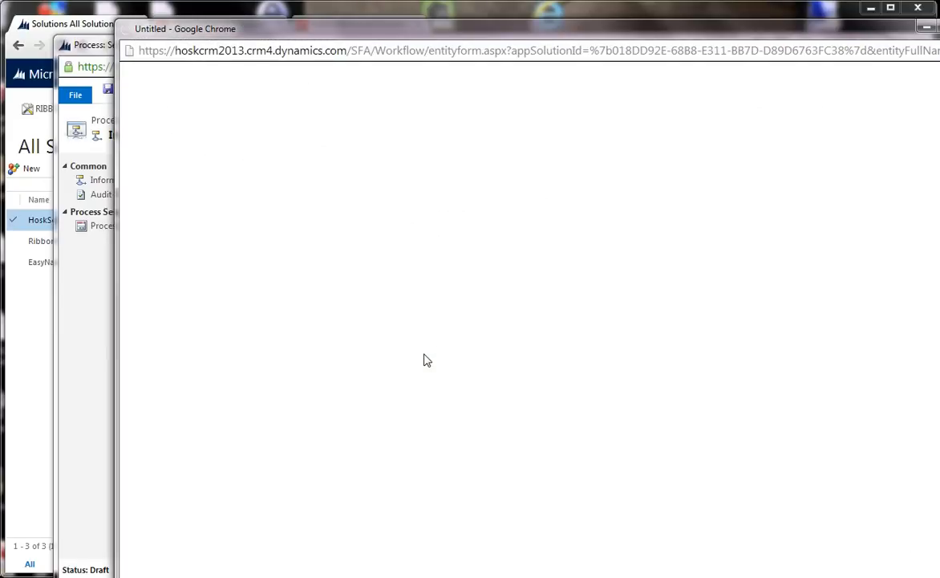
{"action": "left_click_drag", "start_coordinate": [118, 21], "coordinate": [157, 63]}
{"action": "left_click_drag", "start_coordinate": [269, 73], "coordinate": [162, 22]}
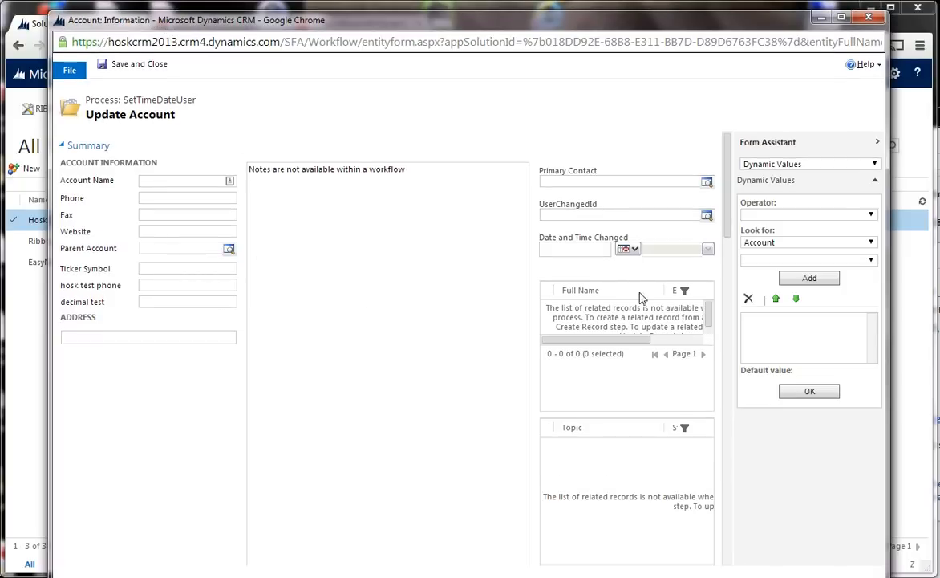
- Examine the dynamic value operators and Account date fields offered for the Date and Time Changed field
{"action": "left_click", "coordinate": [574, 249]}
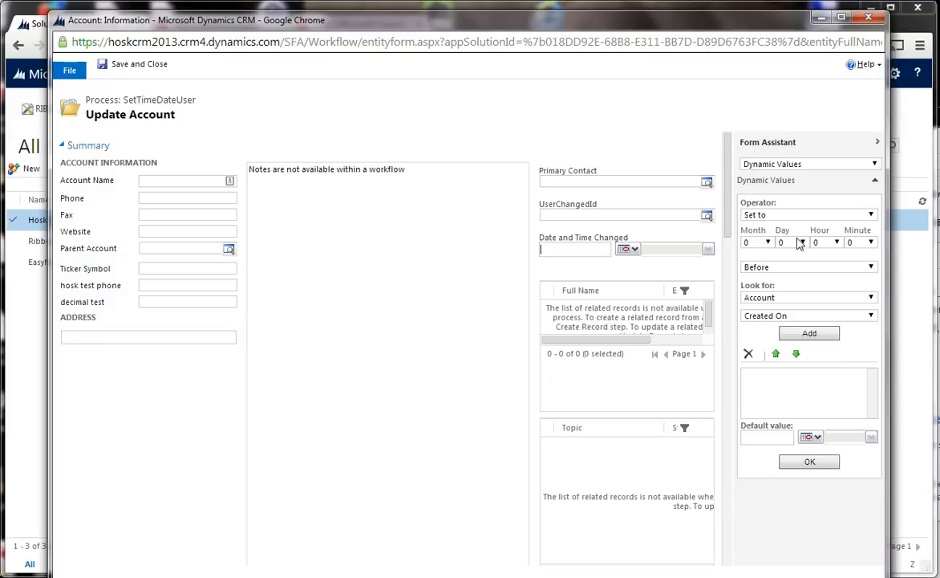
{"action": "left_click", "coordinate": [785, 164]}
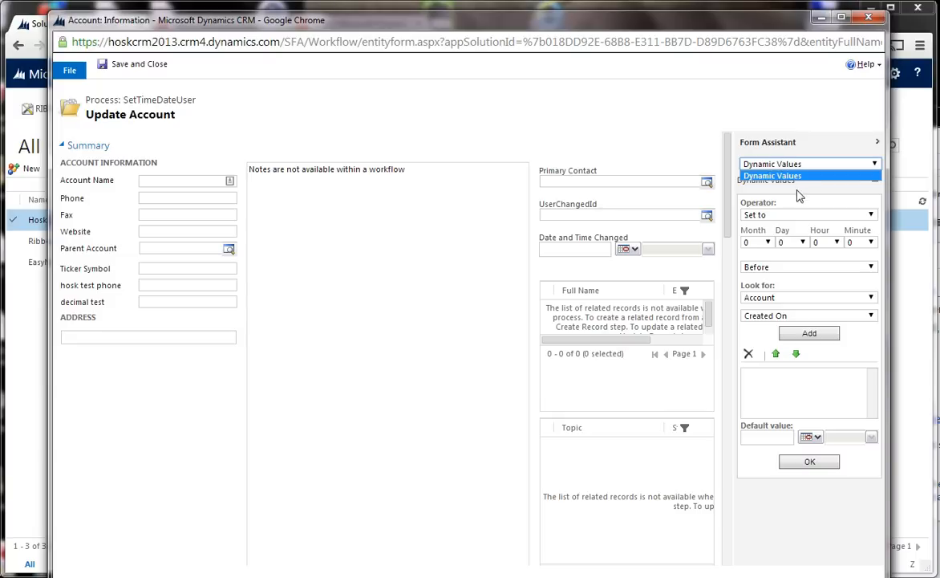
{"action": "left_click", "coordinate": [775, 175]}
{"action": "left_click", "coordinate": [800, 215]}
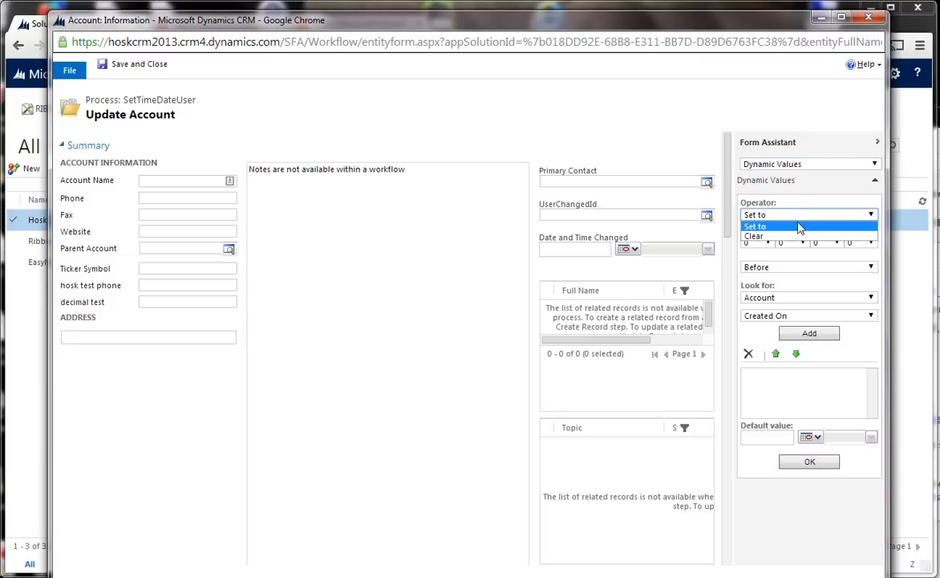
{"action": "left_click", "coordinate": [793, 317]}
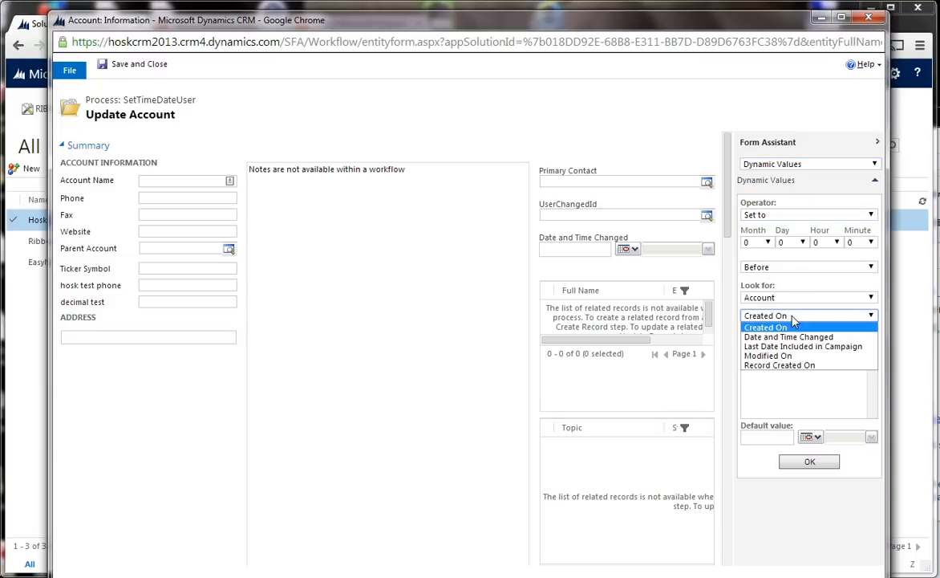
{"action": "left_click", "coordinate": [795, 327]}
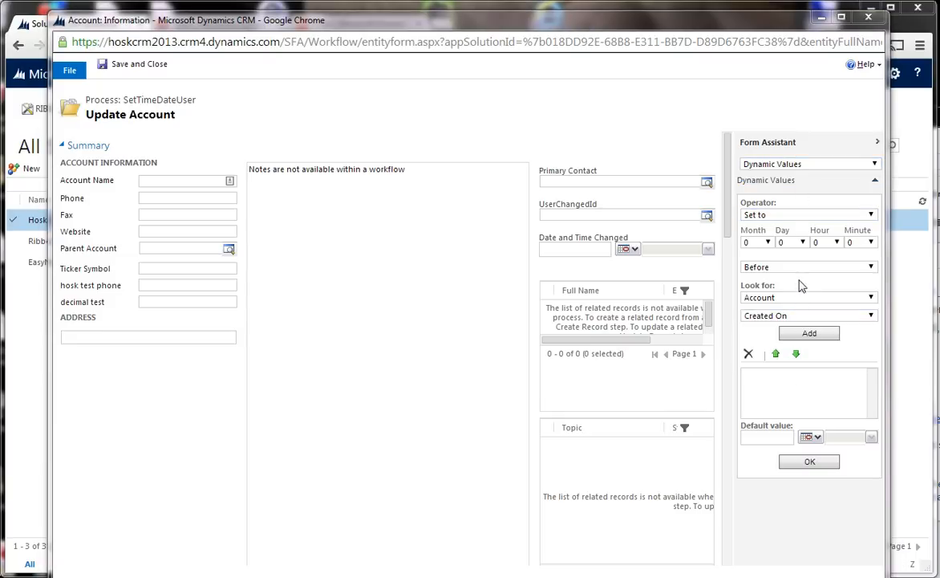
{"action": "left_click", "coordinate": [799, 315]}
{"action": "left_click", "coordinate": [799, 317]}
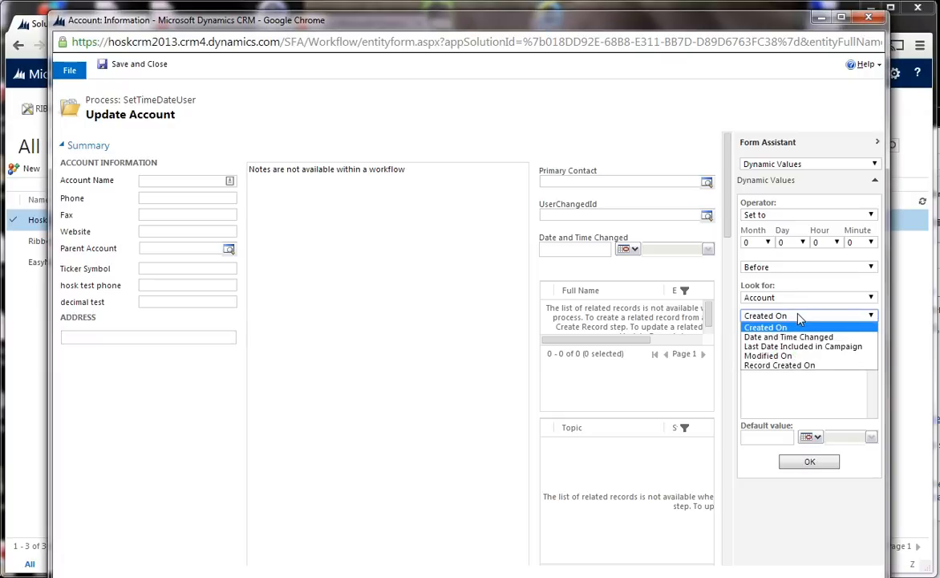
{"action": "left_click", "coordinate": [781, 574]}
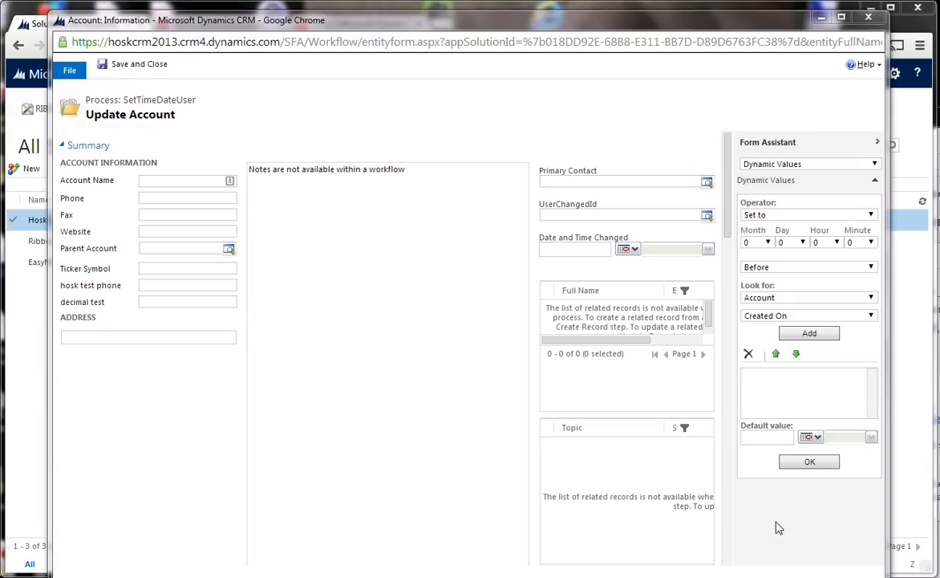
- Set Date and Time Changed to the dynamic value Execution Time from the Process local values
{"action": "left_click", "coordinate": [824, 298]}
{"action": "left_click", "coordinate": [824, 298]}
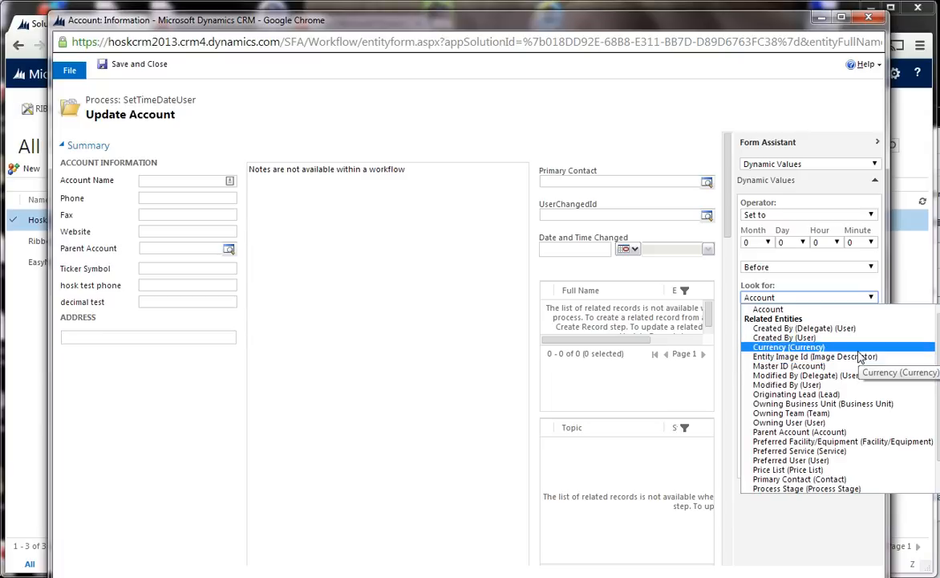
{"action": "scroll", "coordinate": [802, 361], "scroll_direction": "down", "scroll_amount": 2}
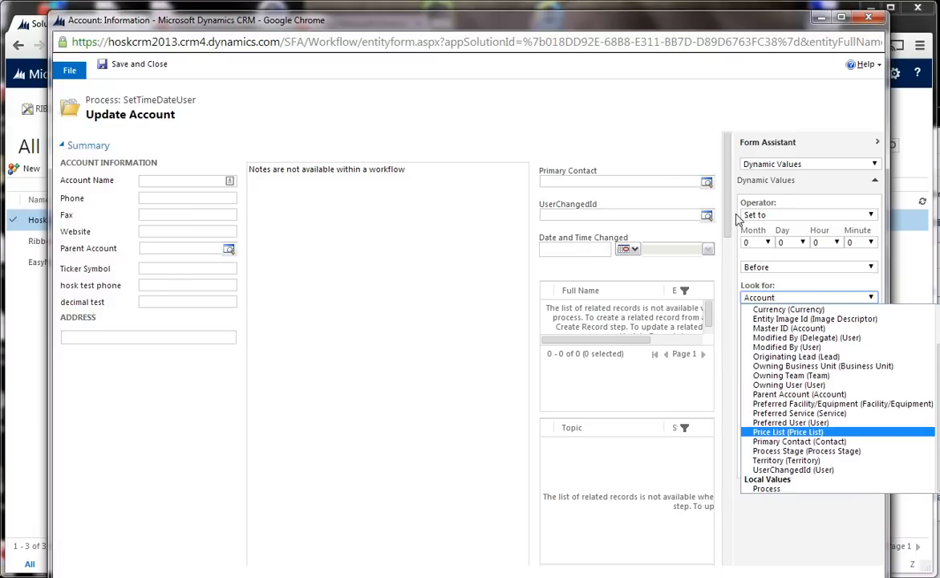
{"action": "left_click", "coordinate": [824, 491]}
{"action": "left_click", "coordinate": [816, 318]}
{"action": "left_click", "coordinate": [815, 321]}
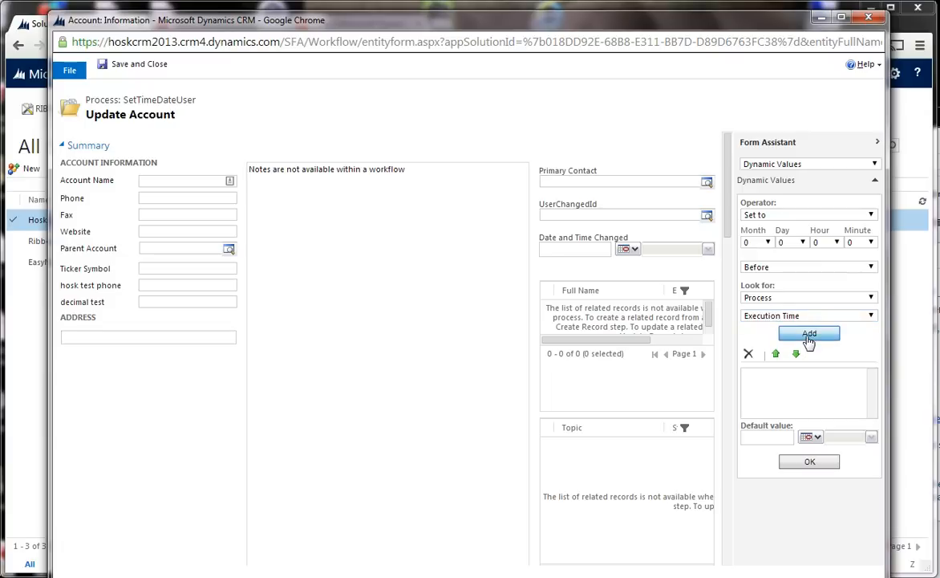
{"action": "left_click", "coordinate": [808, 335]}
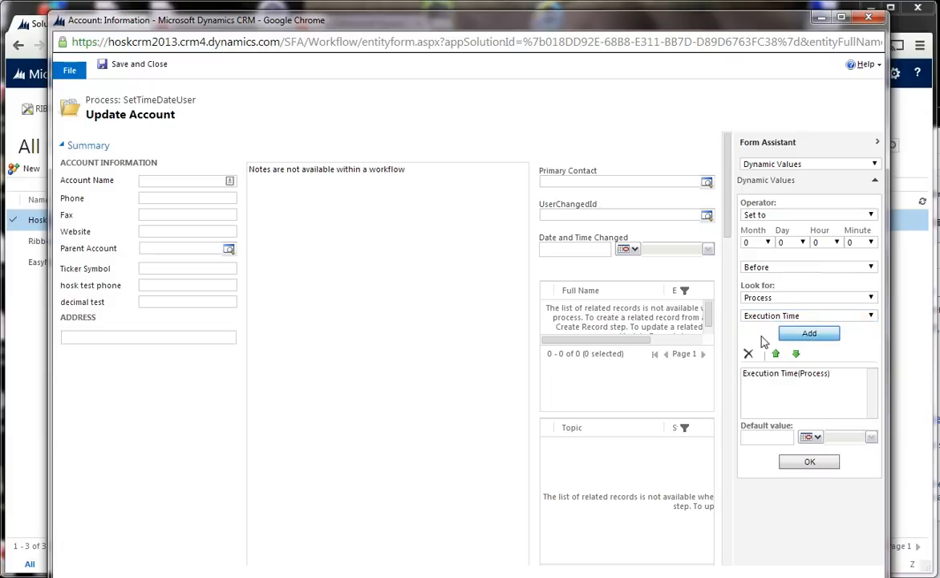
{"action": "left_click", "coordinate": [829, 467]}
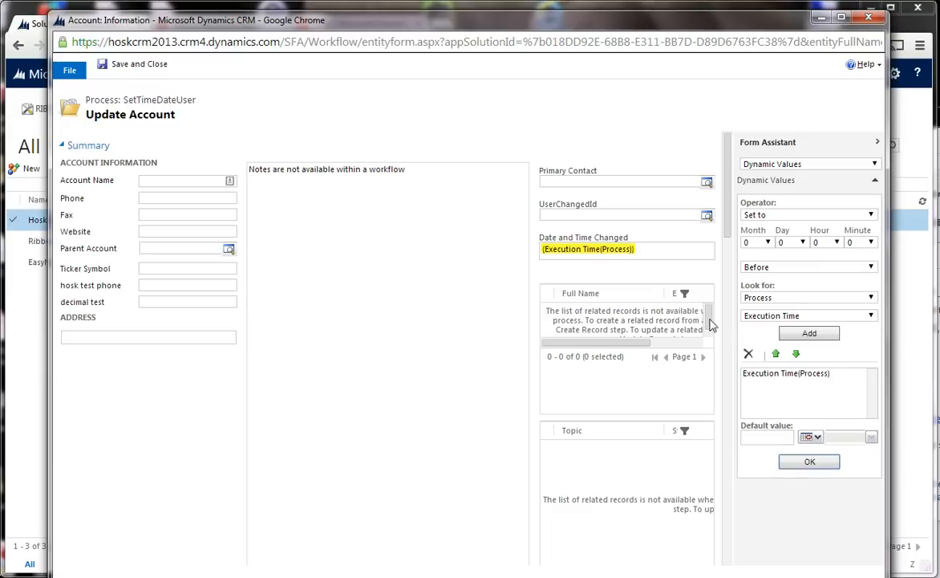
{"action": "left_click", "coordinate": [651, 215]}
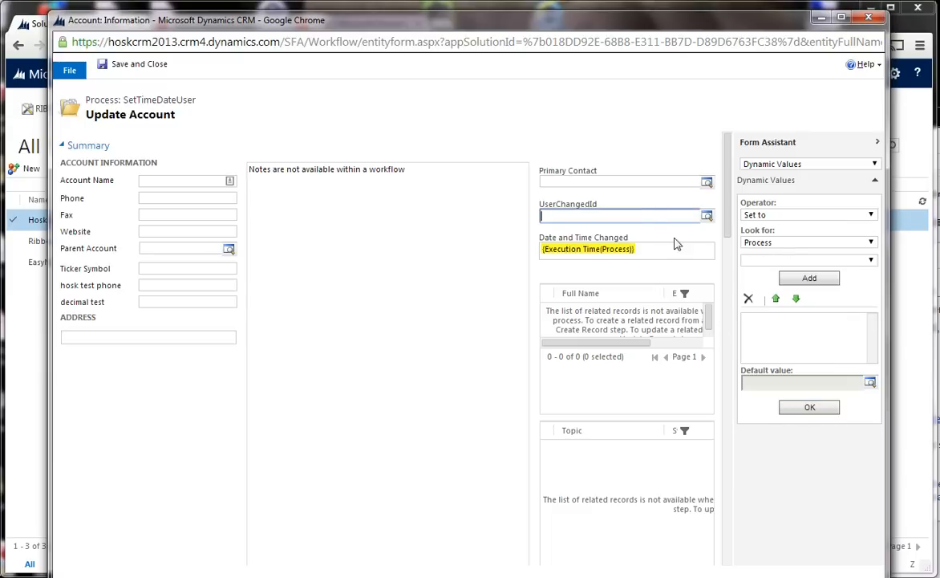
{"action": "left_click", "coordinate": [789, 214]}
{"action": "left_click", "coordinate": [770, 225]}
{"action": "left_click", "coordinate": [778, 242]}
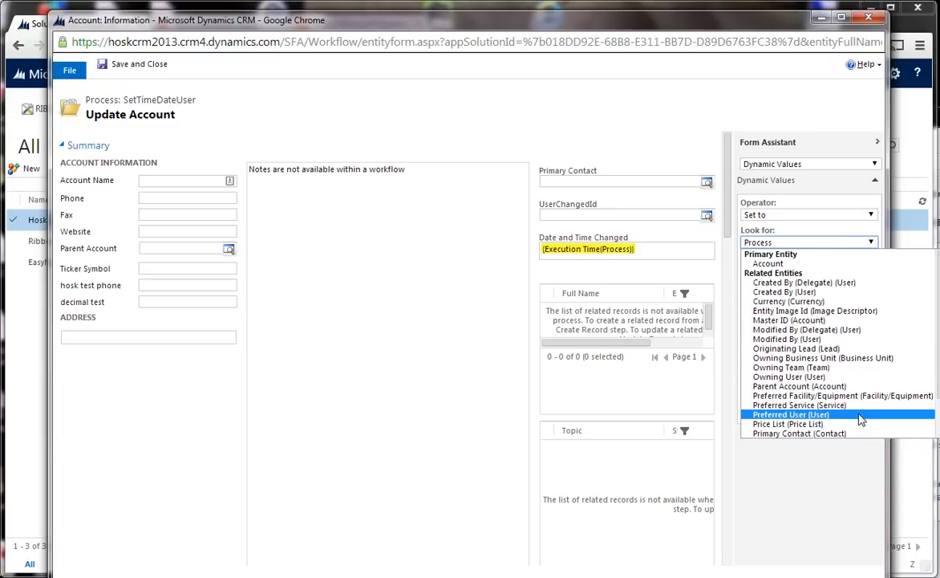
{"action": "scroll", "coordinate": [860, 420], "scroll_direction": "down", "scroll_amount": 2}
{"action": "left_click", "coordinate": [803, 415]}
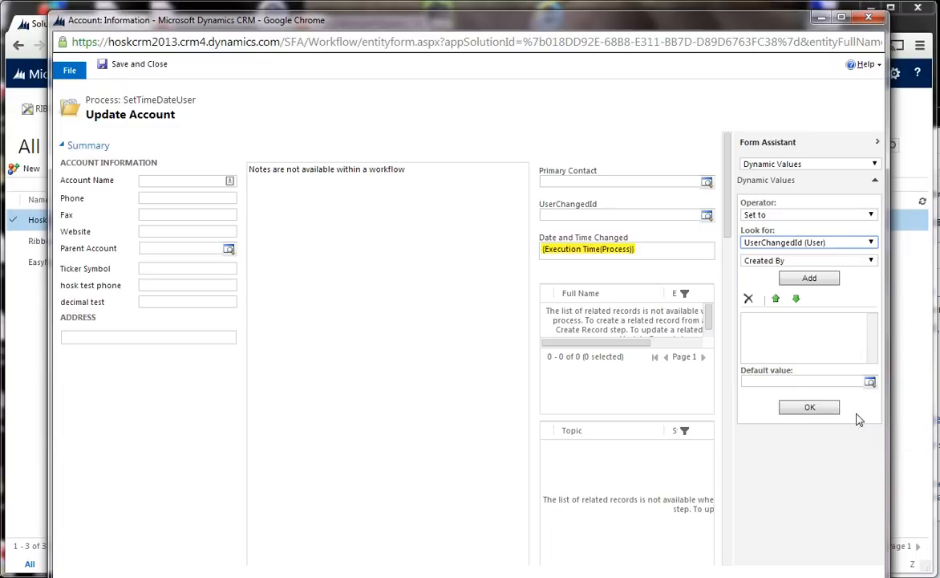
{"action": "left_click", "coordinate": [775, 261]}
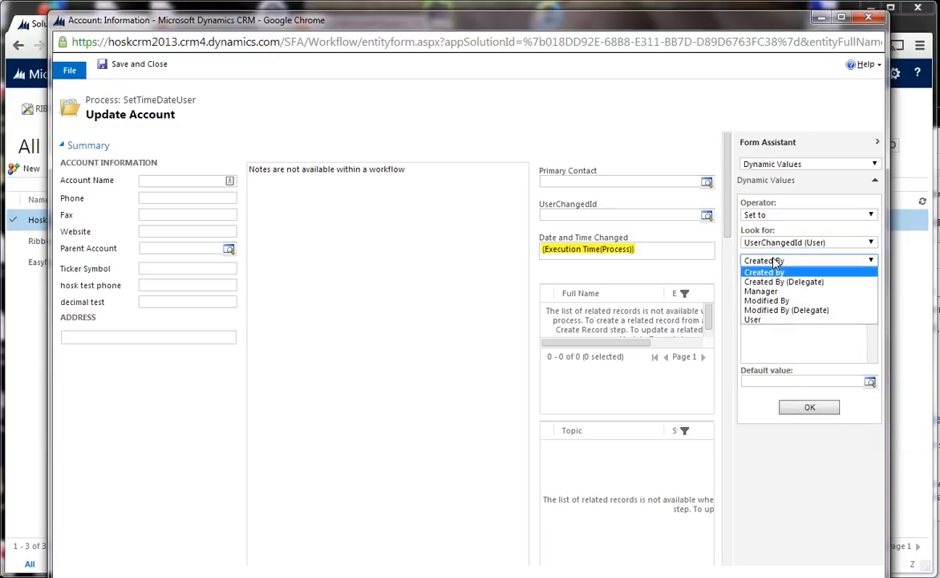
{"action": "left_click", "coordinate": [770, 272]}
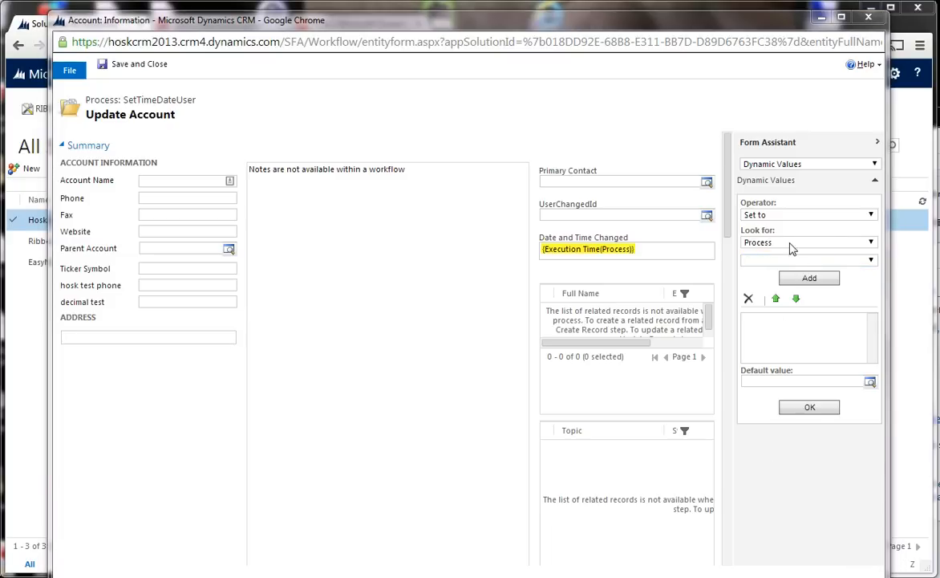
- Set UserChangedId to the dynamic value User from the Modified By (User) related entity
{"action": "left_click", "coordinate": [790, 243]}
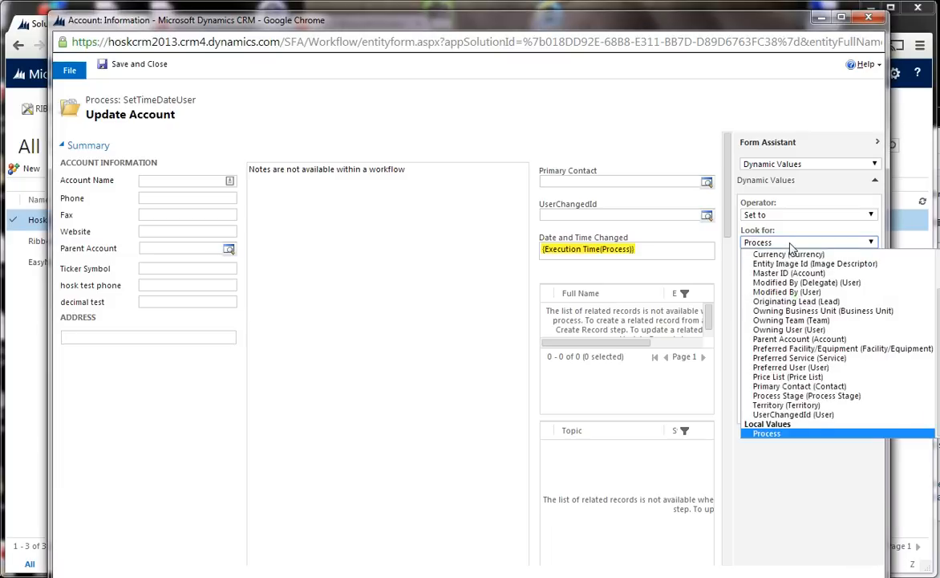
{"action": "left_click", "coordinate": [798, 292]}
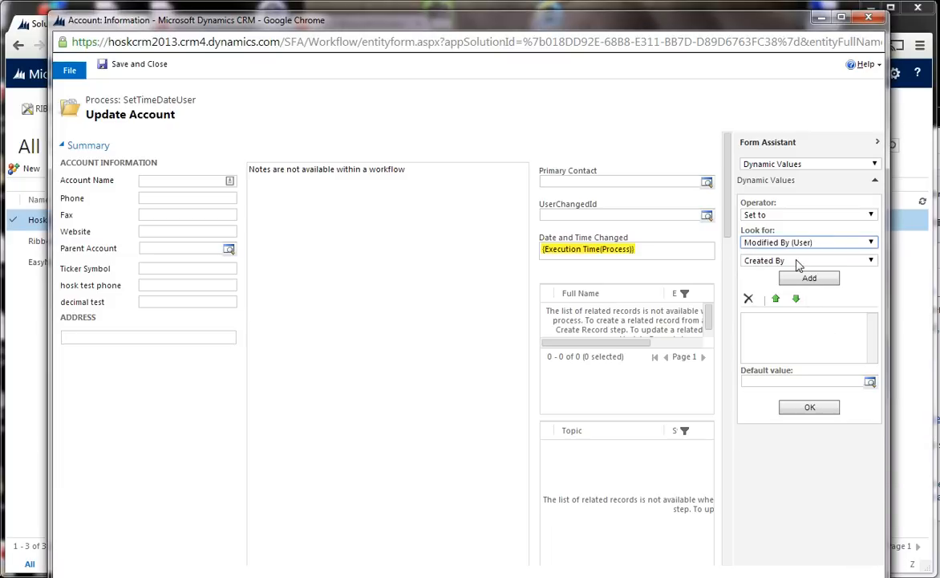
{"action": "left_click", "coordinate": [798, 261]}
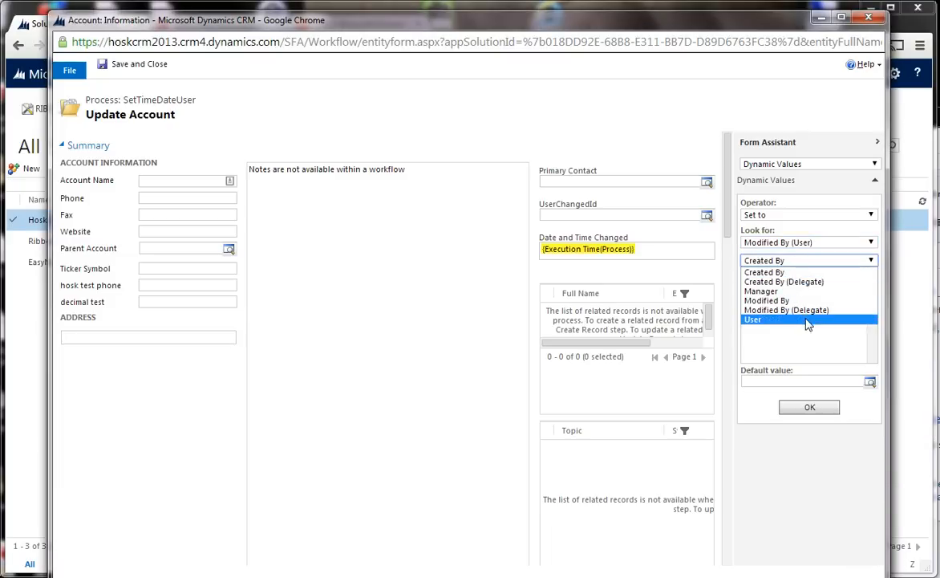
{"action": "left_click", "coordinate": [758, 319]}
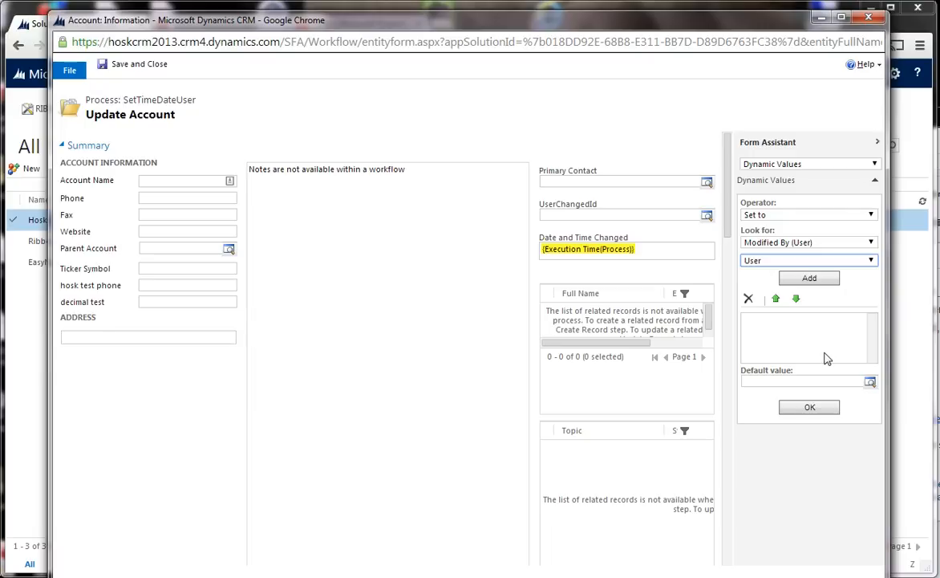
{"action": "left_click", "coordinate": [811, 281]}
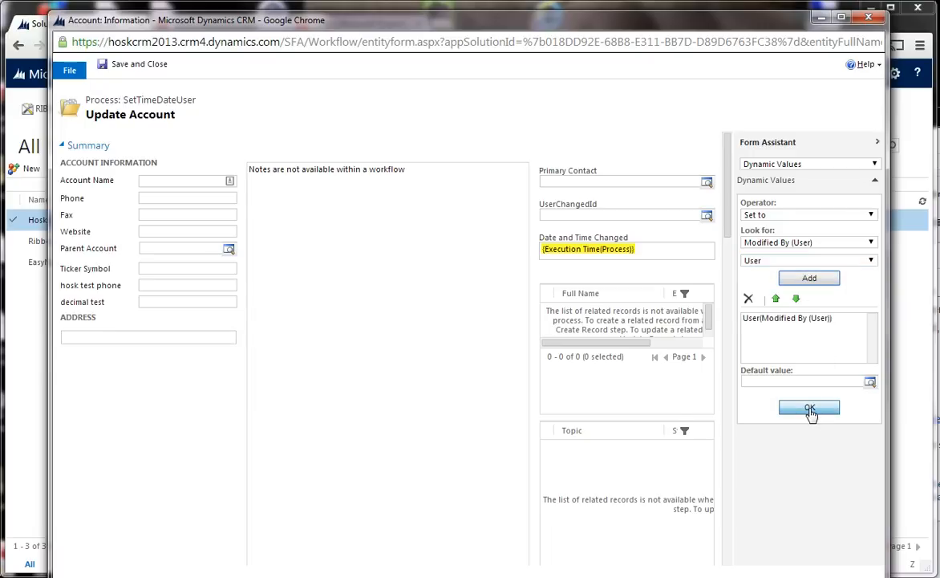
{"action": "left_click", "coordinate": [810, 409]}
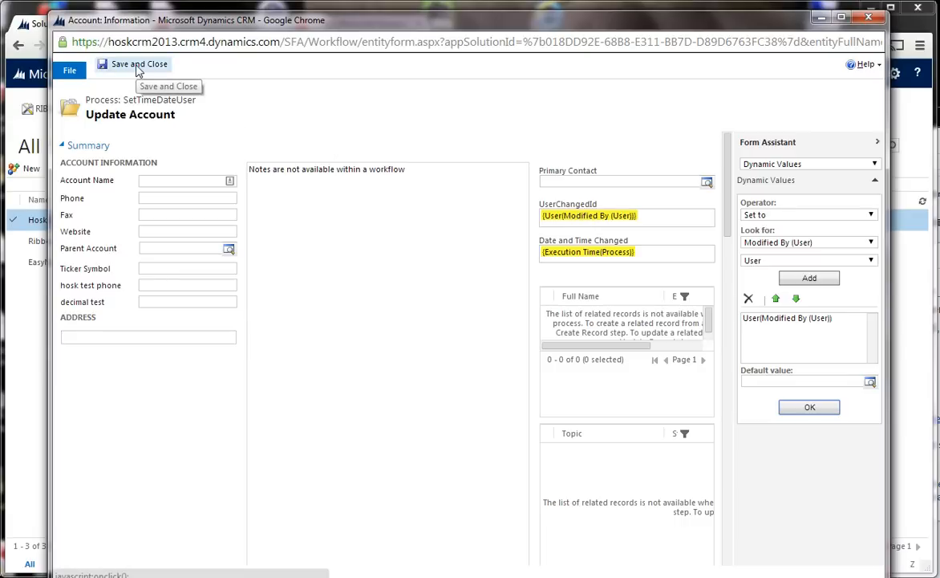
{"action": "left_click", "coordinate": [567, 183]}
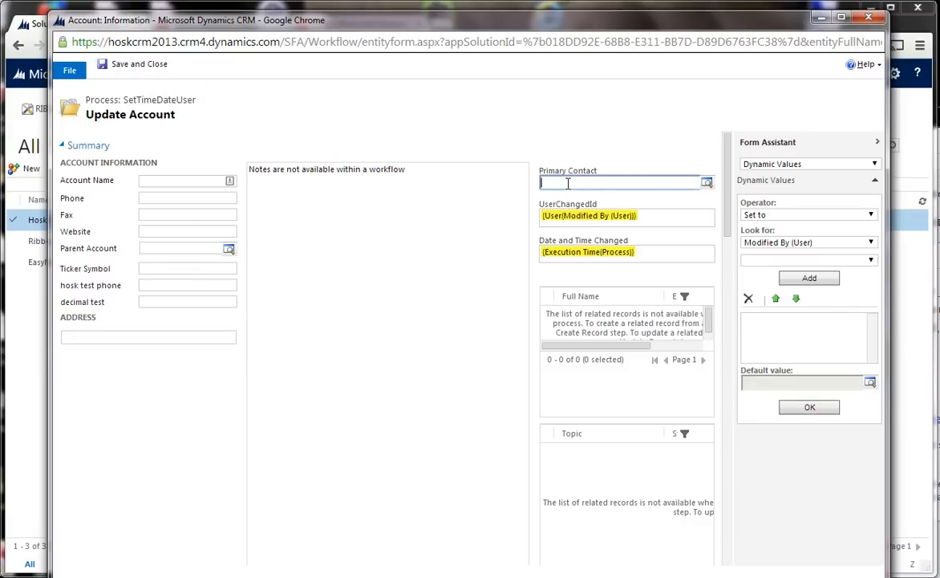
{"action": "left_click", "coordinate": [754, 214]}
{"action": "left_click", "coordinate": [770, 225]}
{"action": "left_click", "coordinate": [784, 215]}
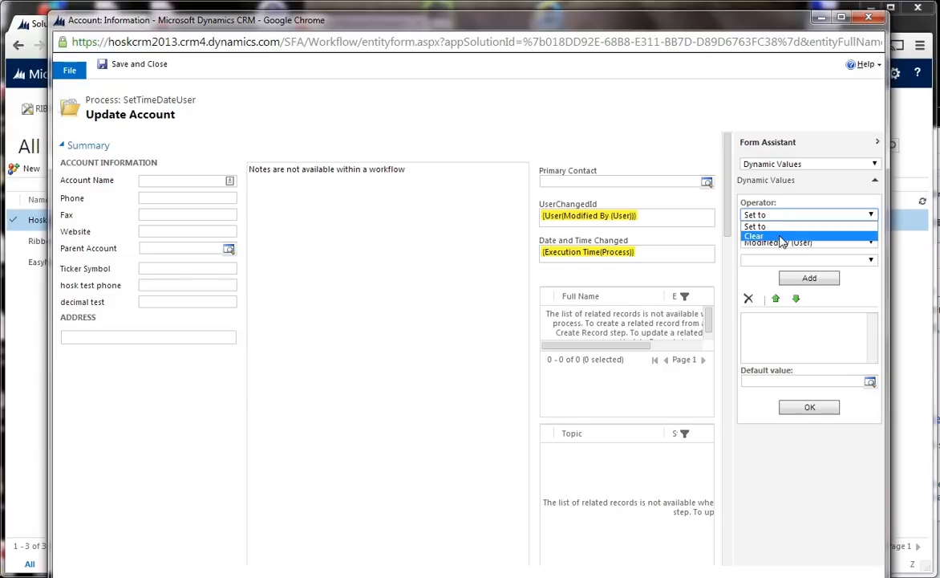
{"action": "left_click", "coordinate": [782, 237]}
{"action": "left_click", "coordinate": [559, 183]}
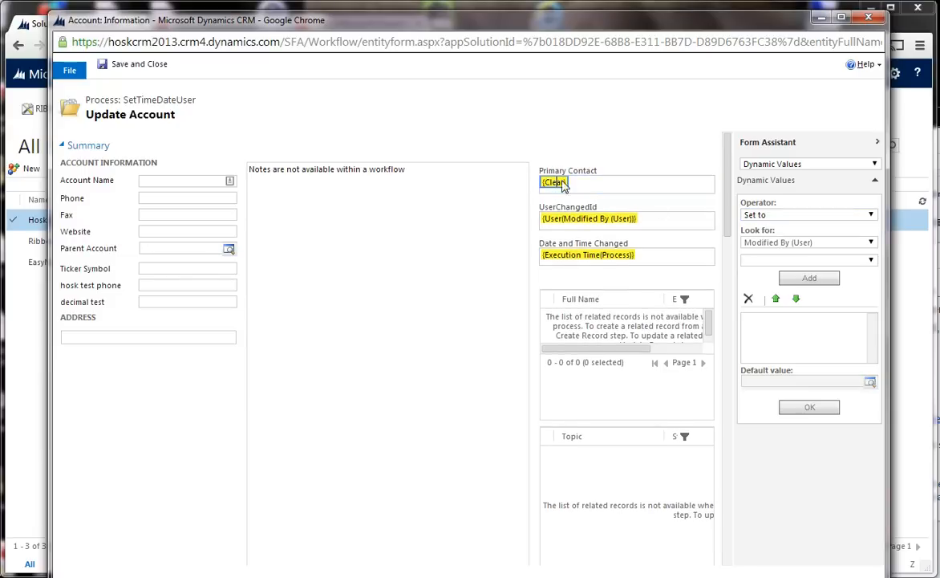
{"action": "key", "text": "Delete"}
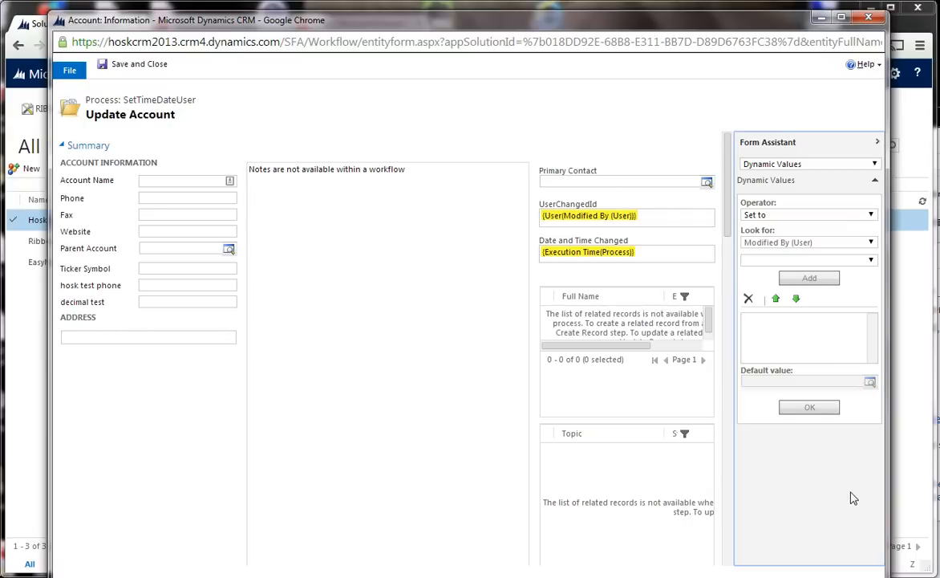
- Save the Update Account step's properties, and activate and close the SetTimeDateUser workflow
{"action": "left_click", "coordinate": [134, 69]}
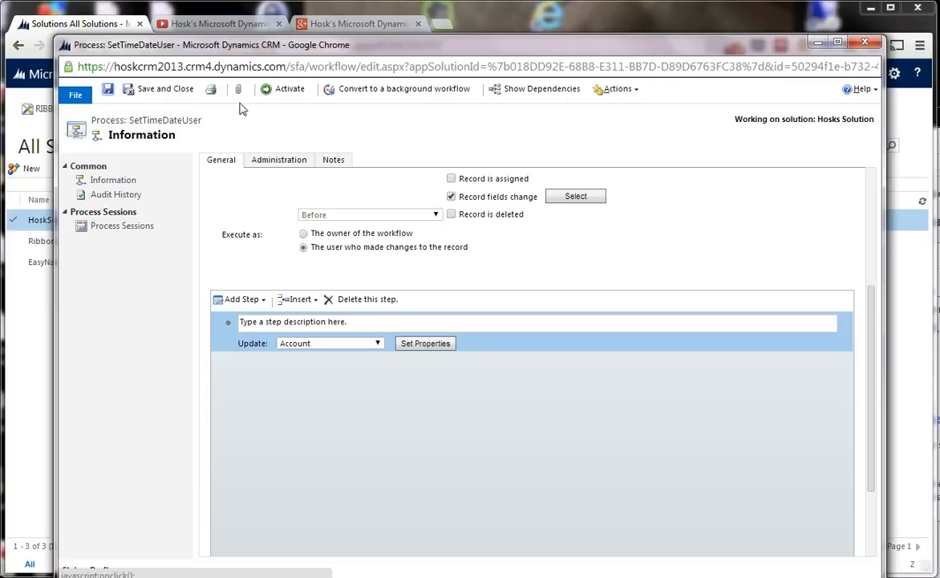
{"action": "left_click", "coordinate": [291, 91]}
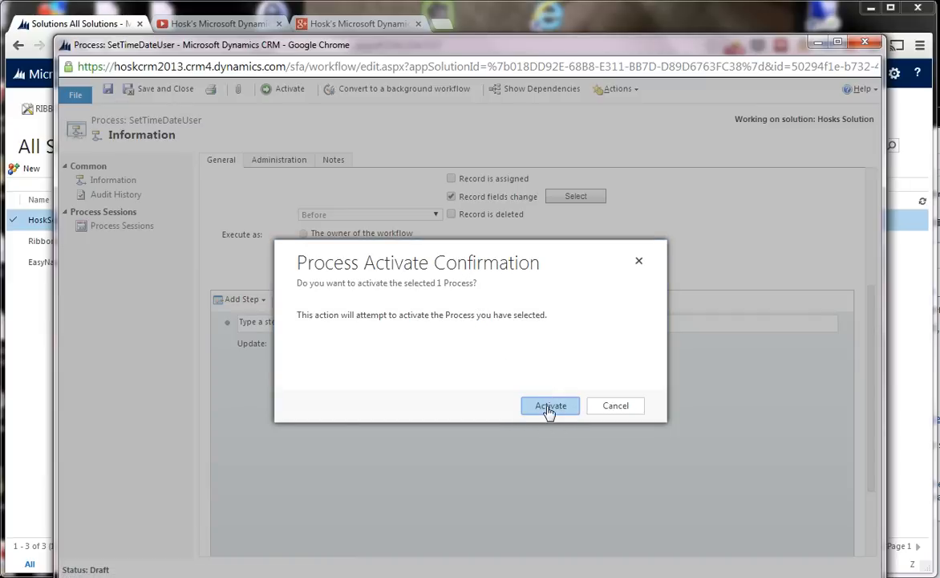
{"action": "left_click", "coordinate": [549, 405]}
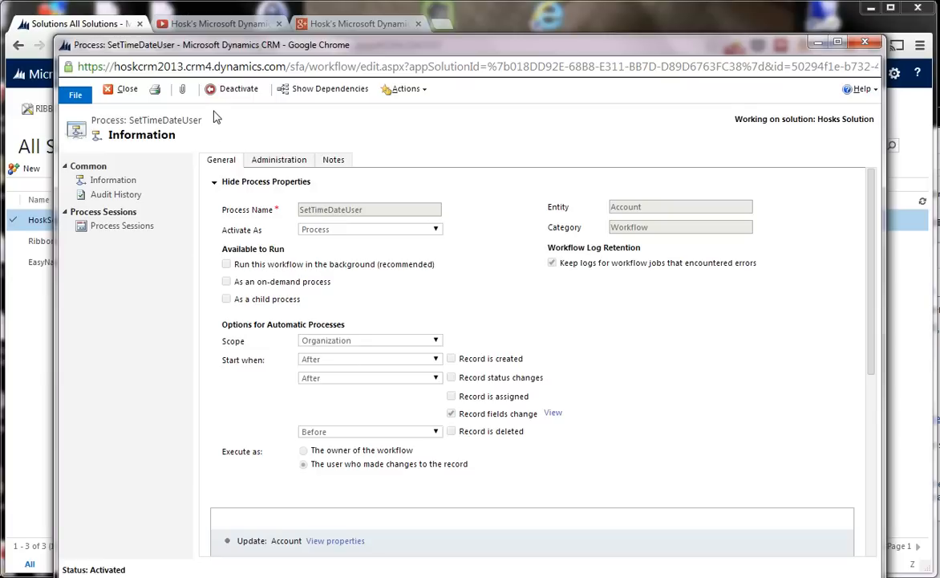
{"action": "left_click", "coordinate": [866, 44]}
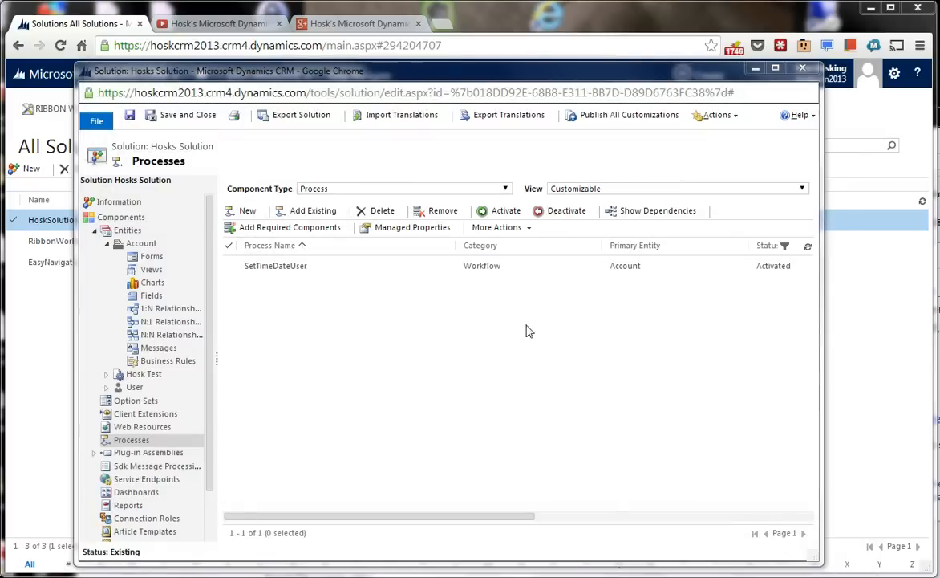
- Open the Account main form from the solution and make its UserChangedId field read-only
{"action": "left_click", "coordinate": [152, 257]}
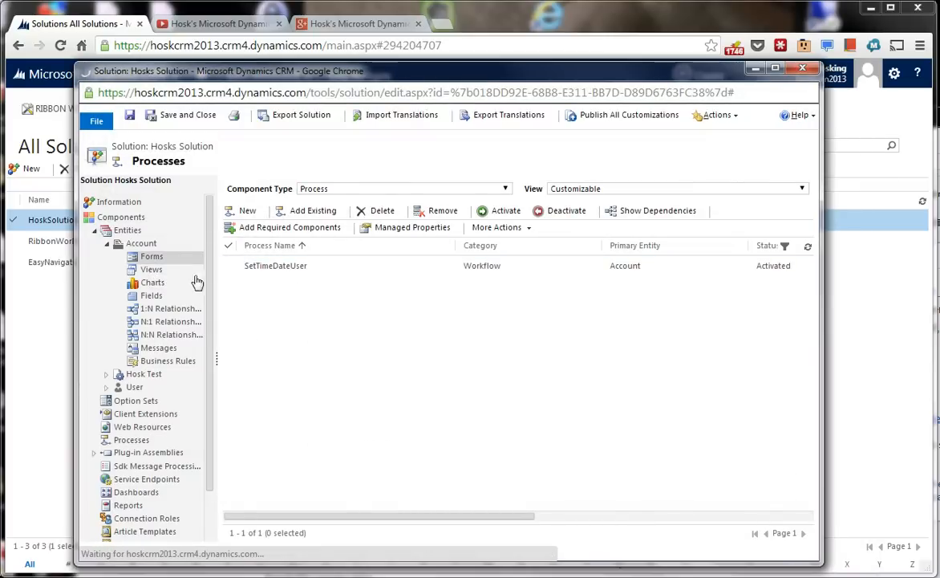
{"action": "double_click", "coordinate": [300, 252]}
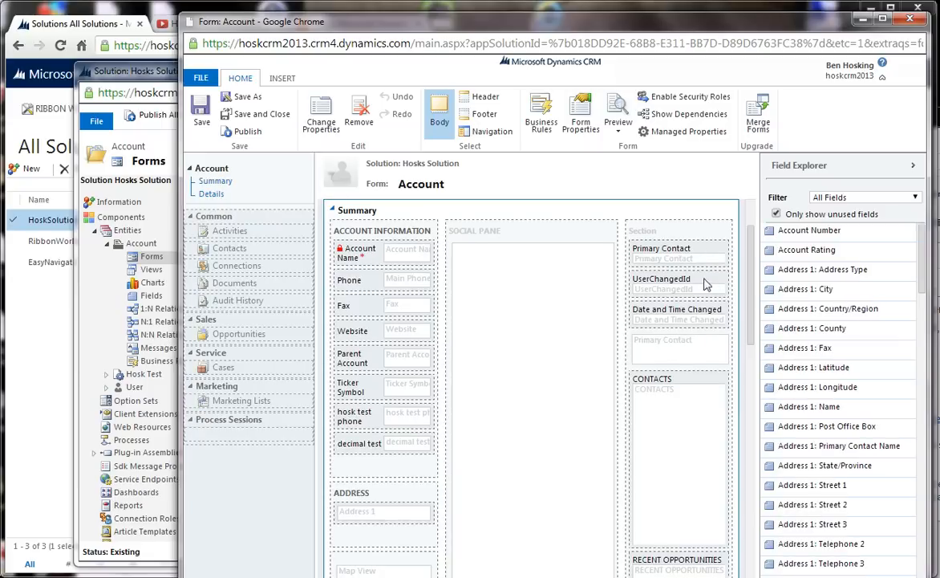
{"action": "double_click", "coordinate": [698, 284]}
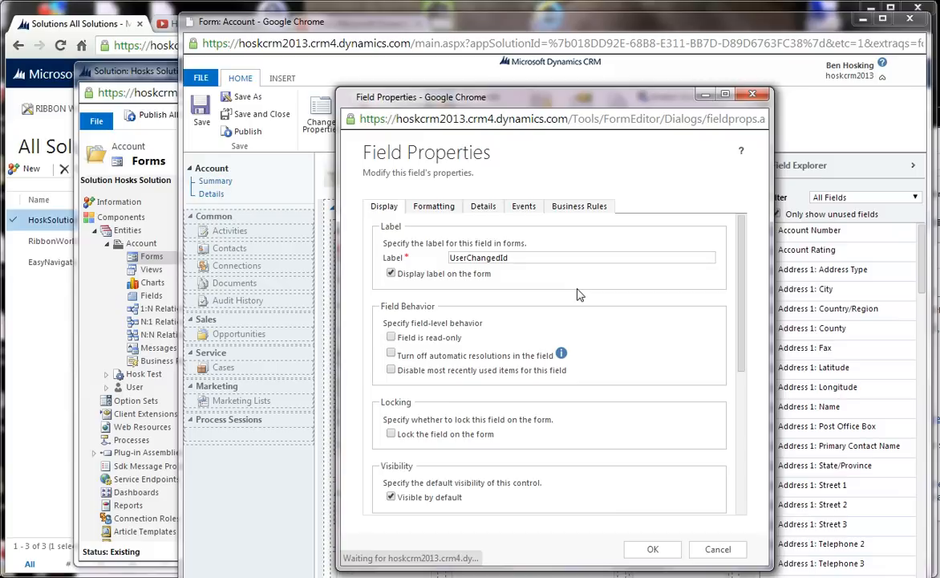
{"action": "left_click", "coordinate": [391, 338]}
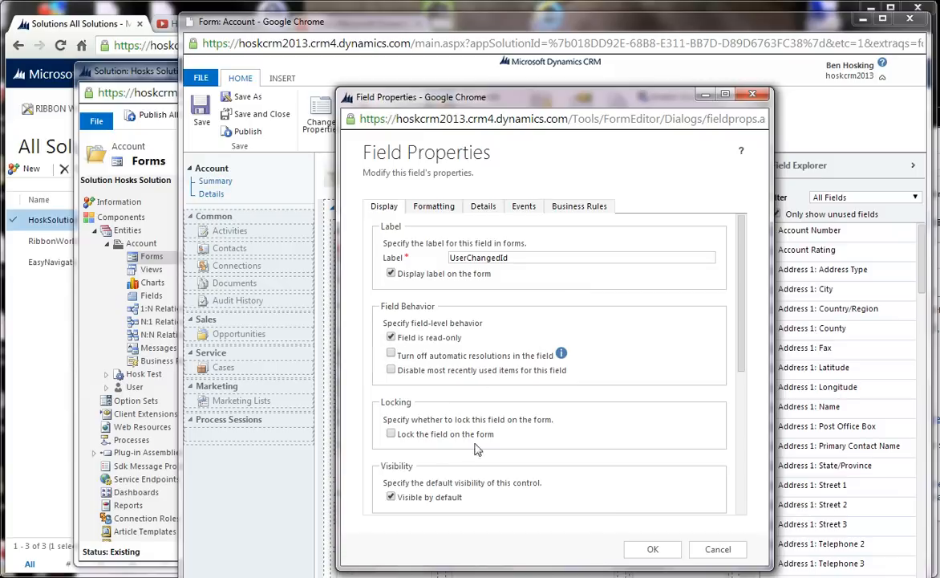
{"action": "left_click", "coordinate": [647, 548]}
- Make the Date and Time Changed field read-only on the Account form
{"action": "left_click", "coordinate": [687, 320]}
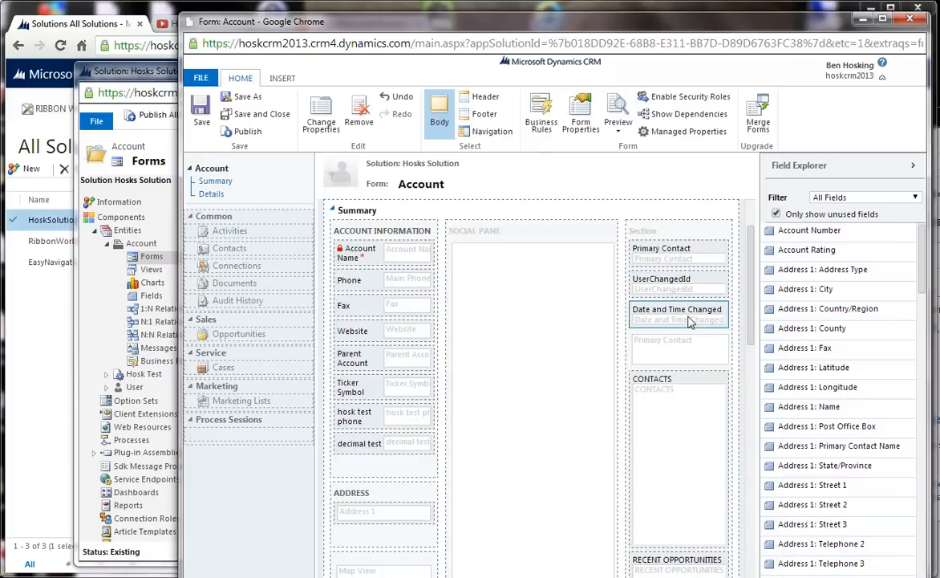
{"action": "double_click", "coordinate": [687, 320]}
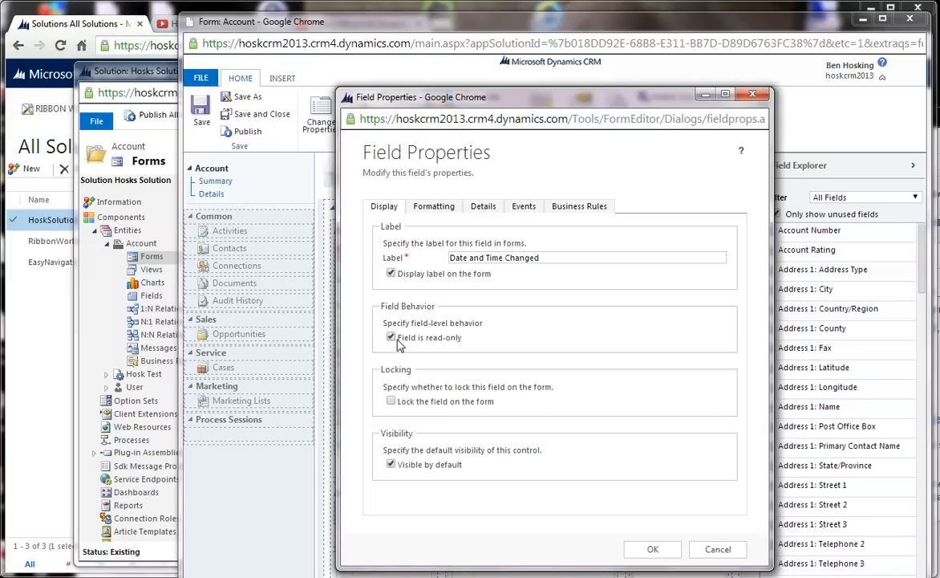
{"action": "left_click", "coordinate": [650, 550]}
{"action": "left_click", "coordinate": [653, 548]}
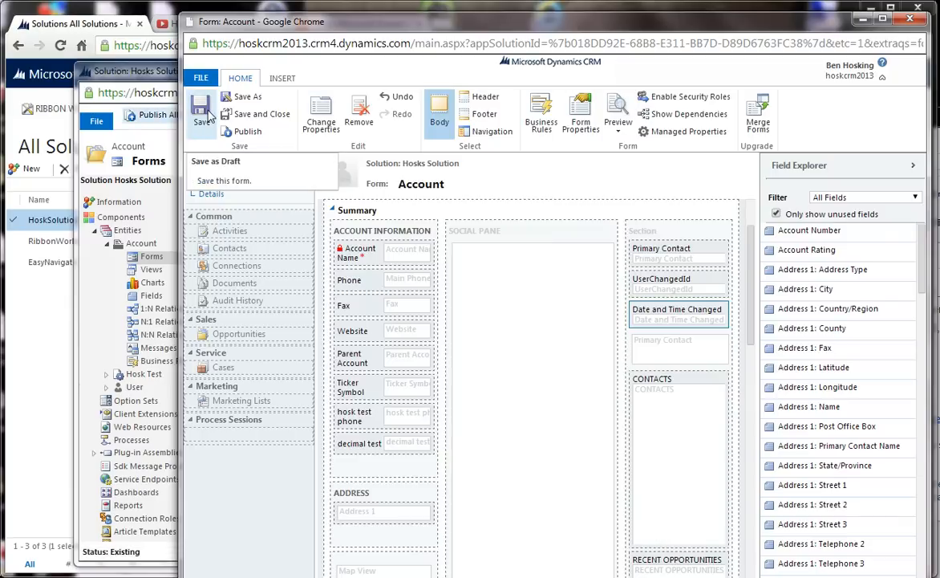
- Save and publish the Account form, and close the form editor
{"action": "left_click", "coordinate": [207, 114]}
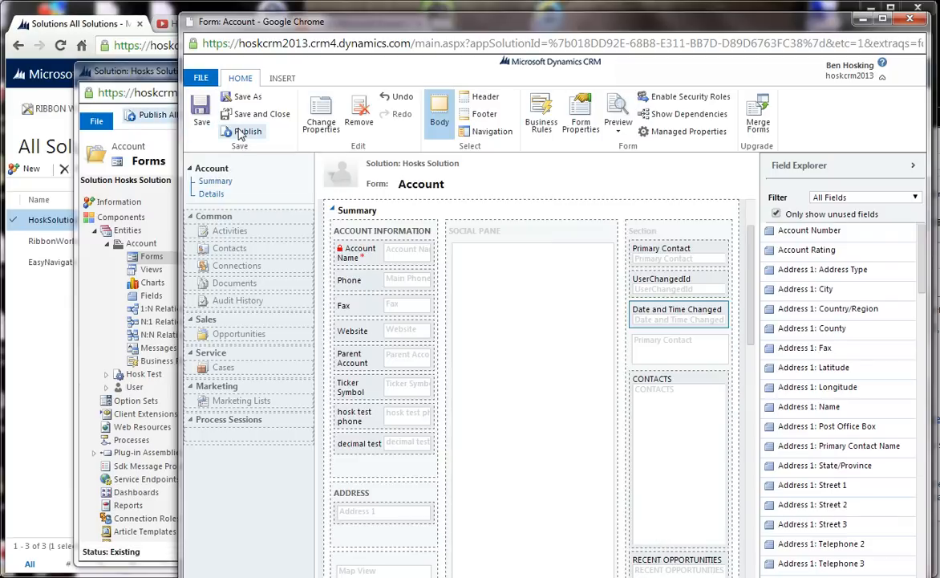
{"action": "left_click", "coordinate": [242, 131]}
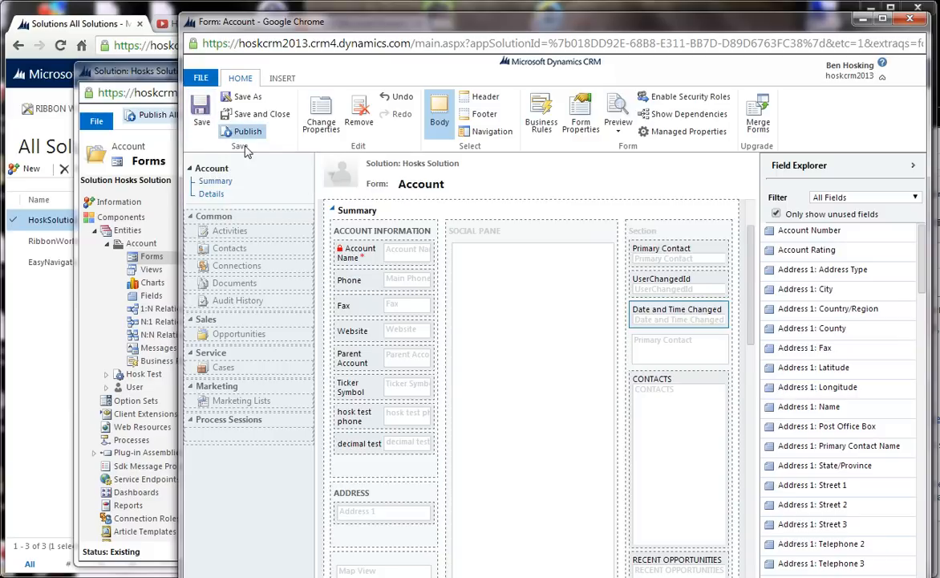
{"action": "left_click", "coordinate": [245, 133]}
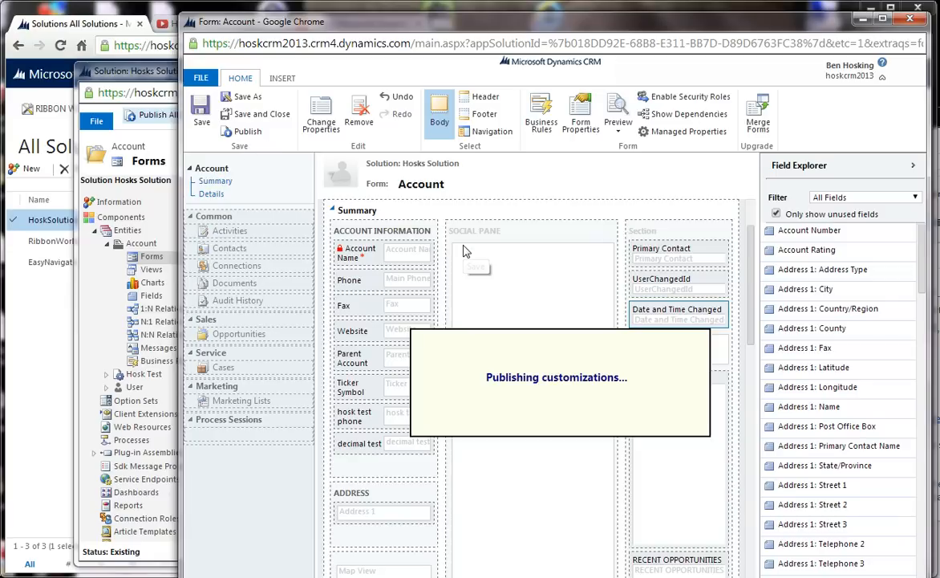
{"action": "left_click", "coordinate": [273, 115]}
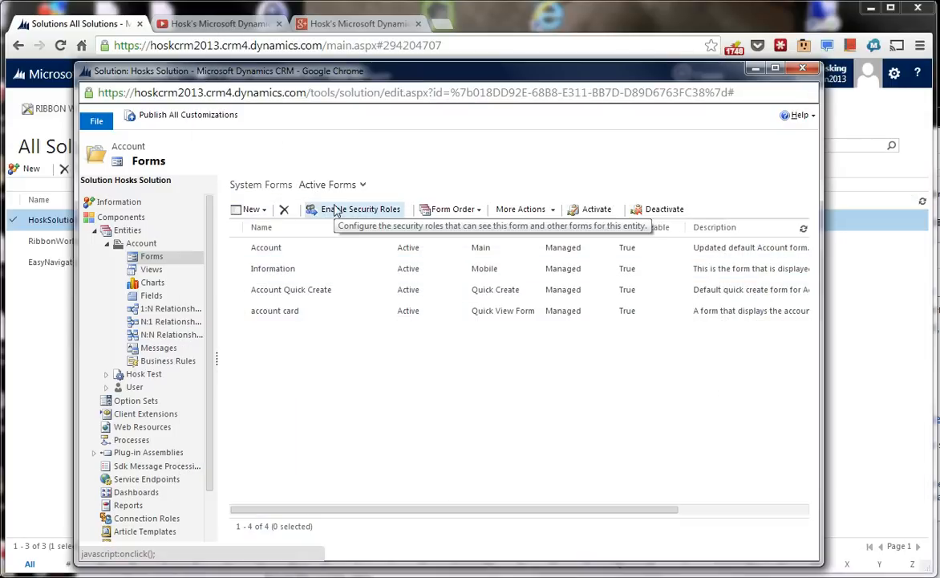
- Leave the solution window and open an account that has no primary contact from My Active Accounts
{"action": "left_click", "coordinate": [29, 321]}
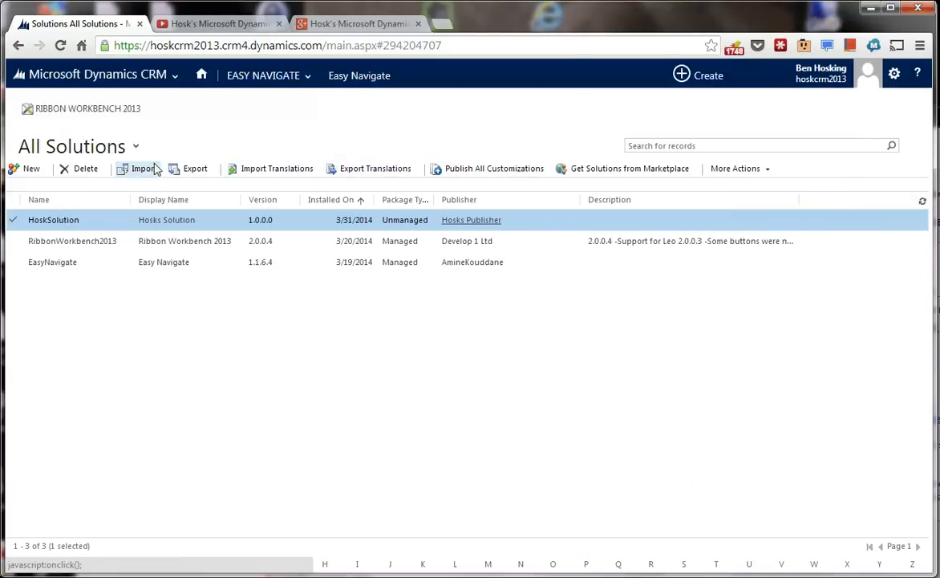
{"action": "left_click", "coordinate": [174, 79]}
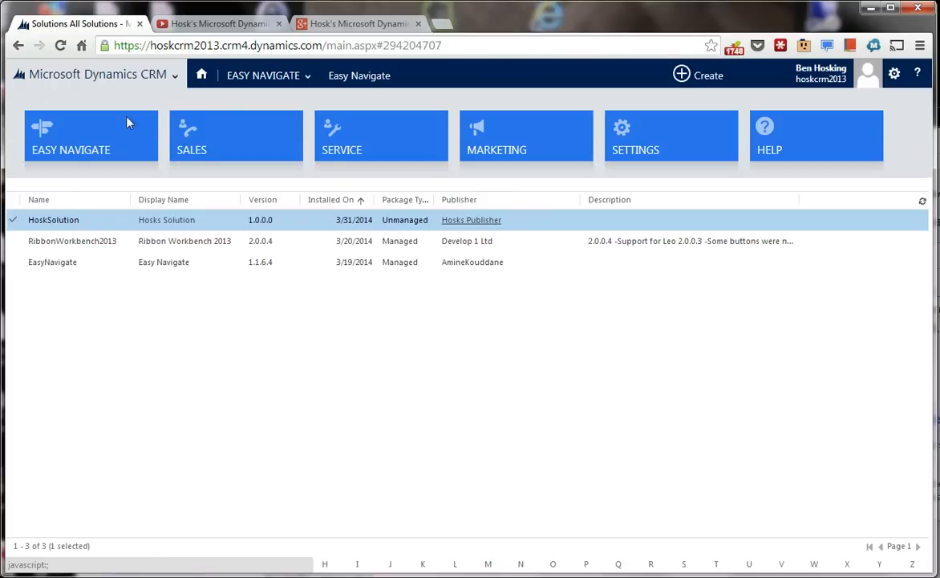
{"action": "left_click", "coordinate": [80, 144]}
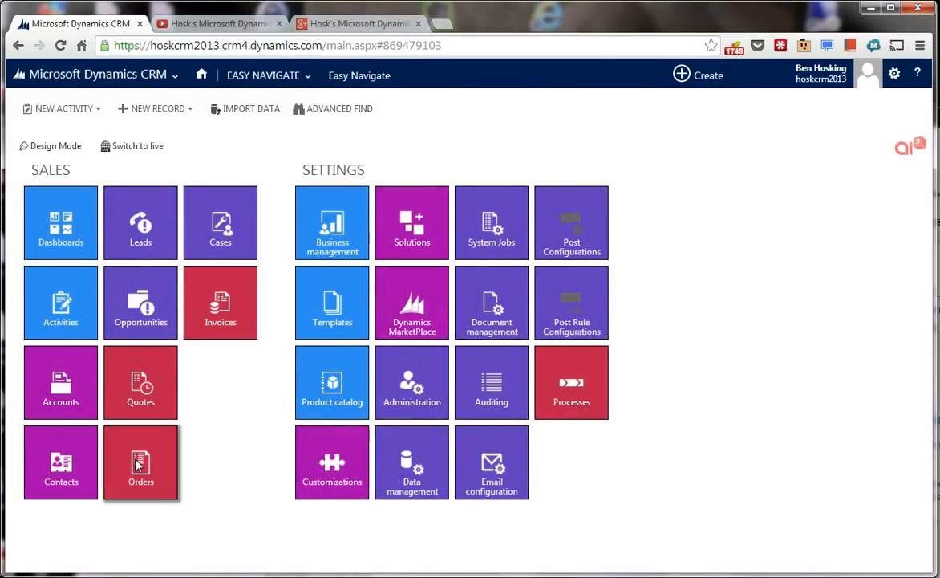
{"action": "left_click", "coordinate": [64, 353]}
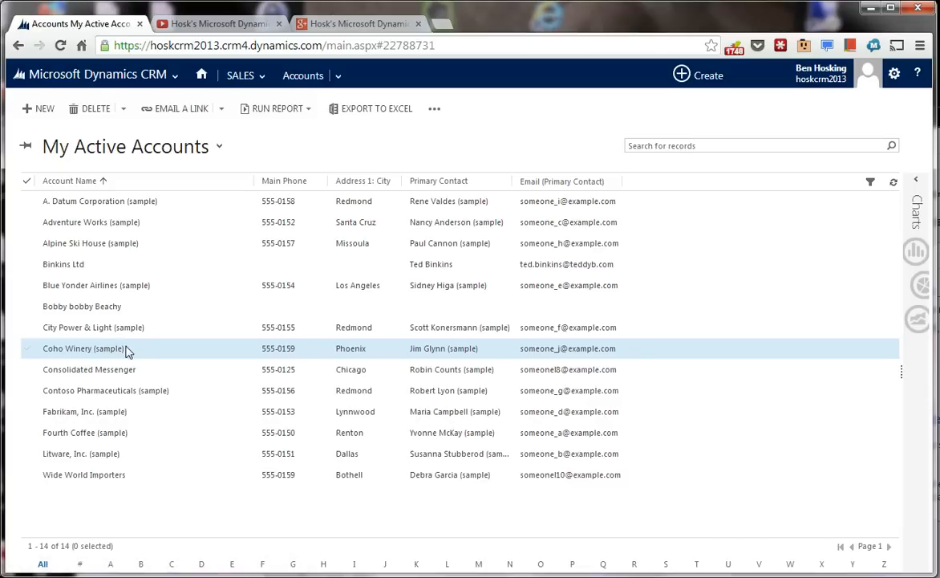
{"action": "left_click", "coordinate": [106, 308]}
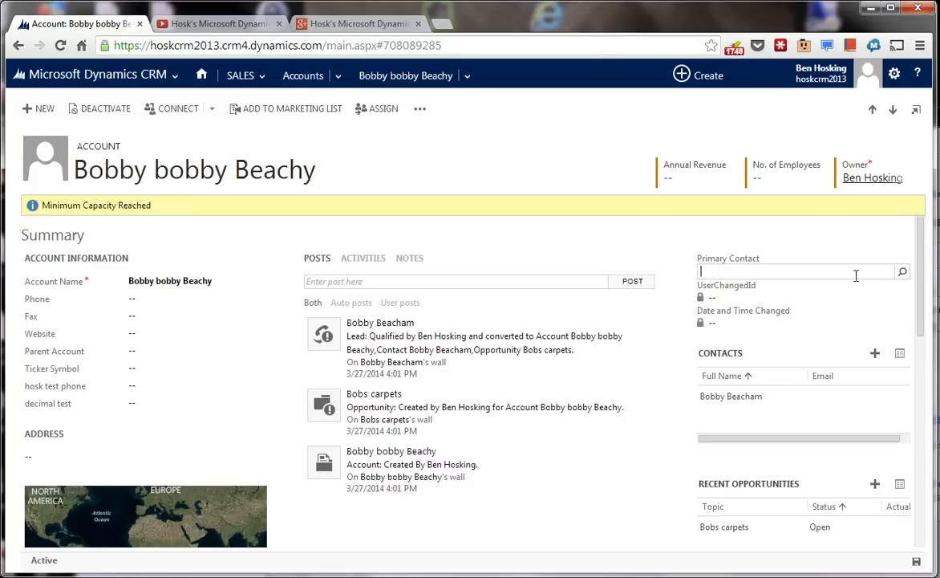
- Set the account's Primary Contact to its existing linked contact and let the record save
{"action": "left_click", "coordinate": [904, 273]}
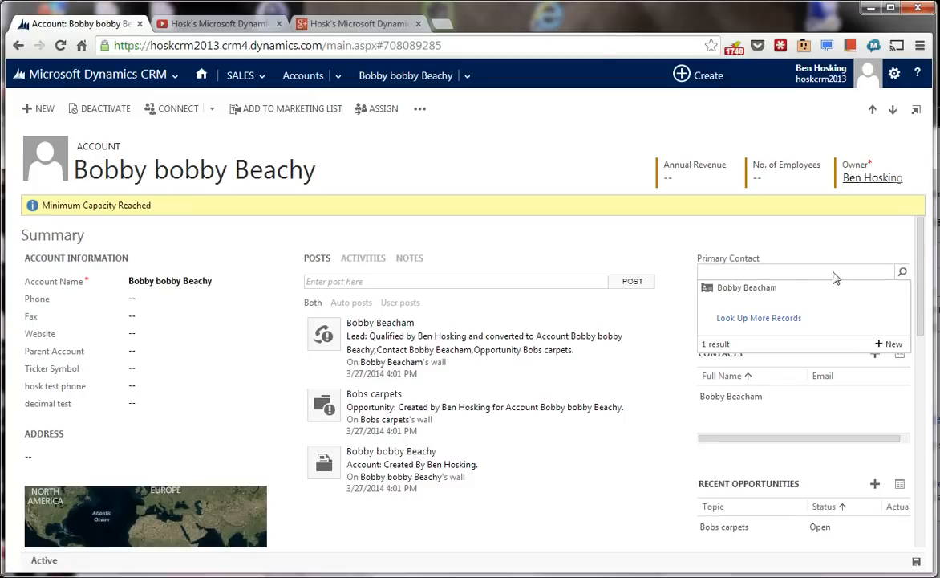
{"action": "left_click", "coordinate": [760, 294]}
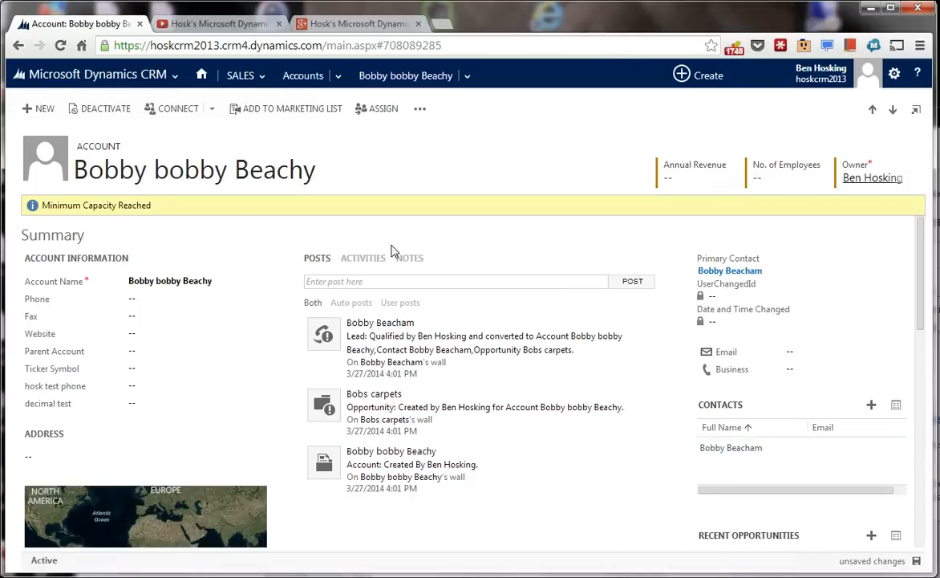
{"action": "scroll", "coordinate": [439, 294], "scroll_direction": "down", "scroll_amount": 4}
{"action": "scroll", "coordinate": [440, 292], "scroll_direction": "up", "scroll_amount": 4}
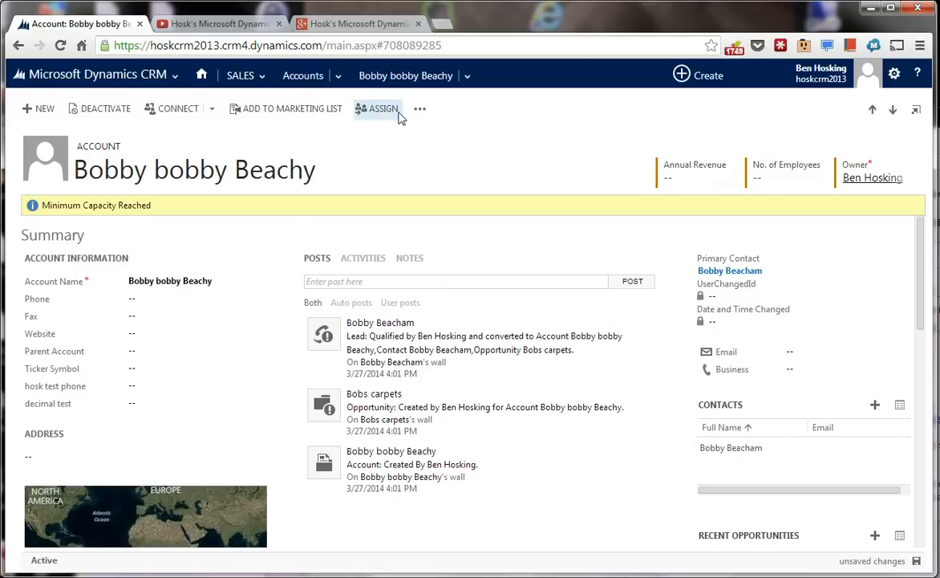
{"action": "left_click", "coordinate": [425, 113]}
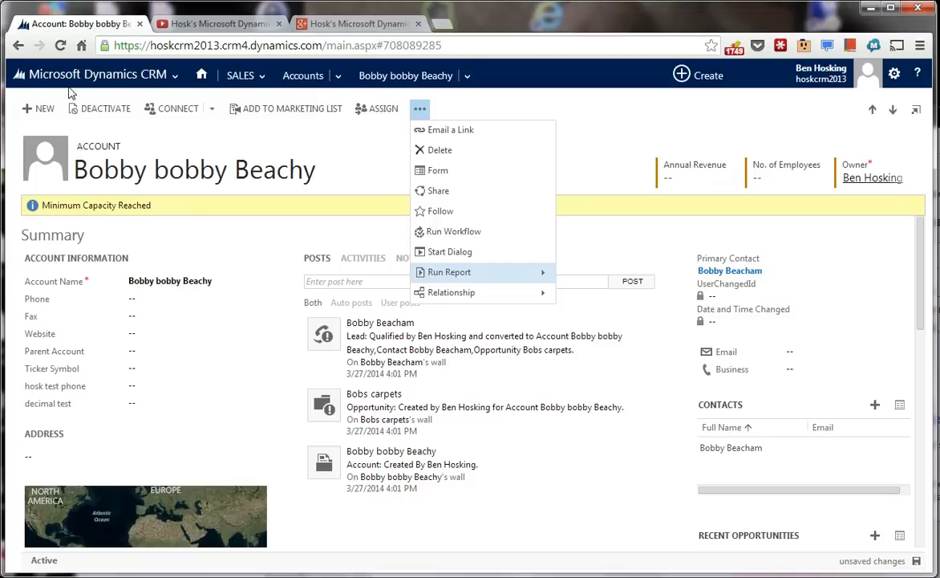
{"action": "left_click", "coordinate": [524, 129]}
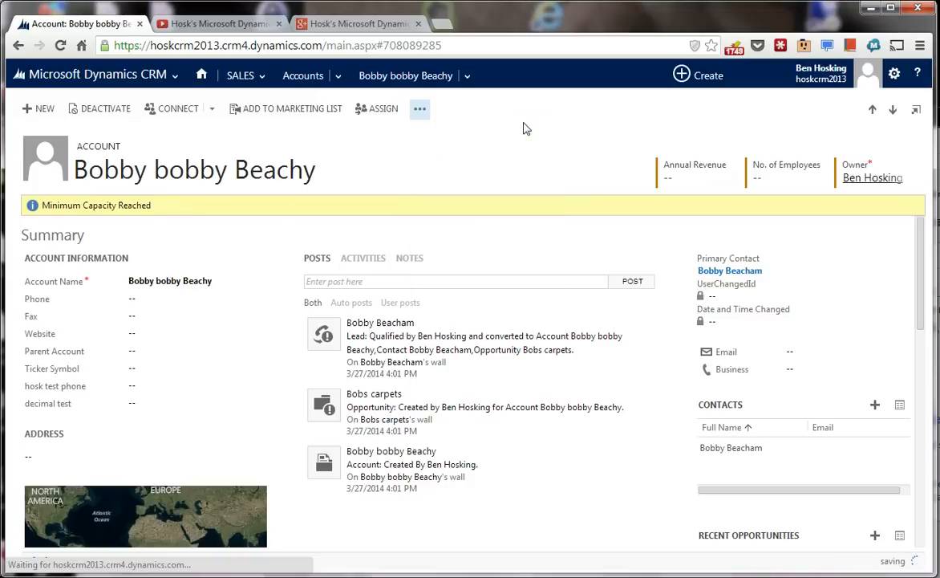
{"action": "left_click", "coordinate": [419, 110]}
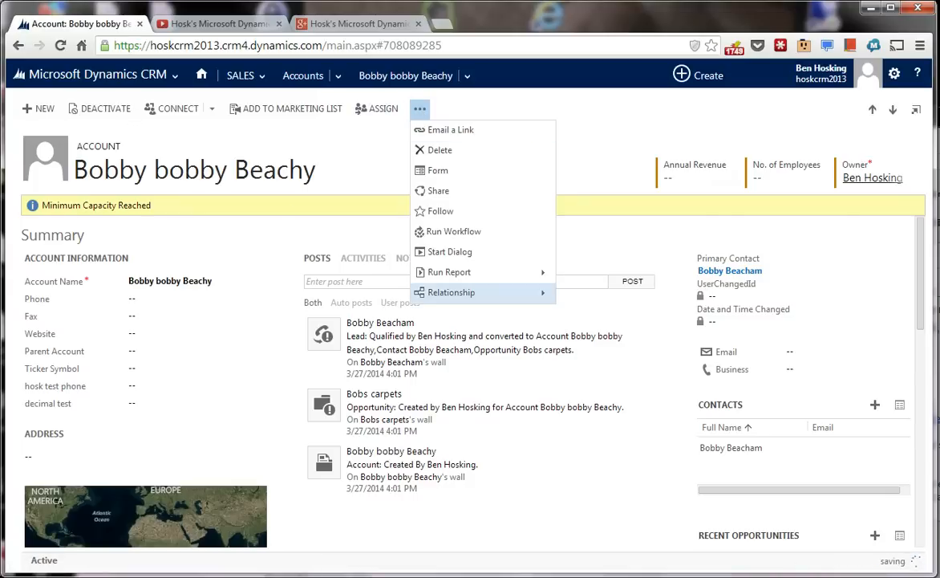
{"action": "left_click", "coordinate": [587, 437]}
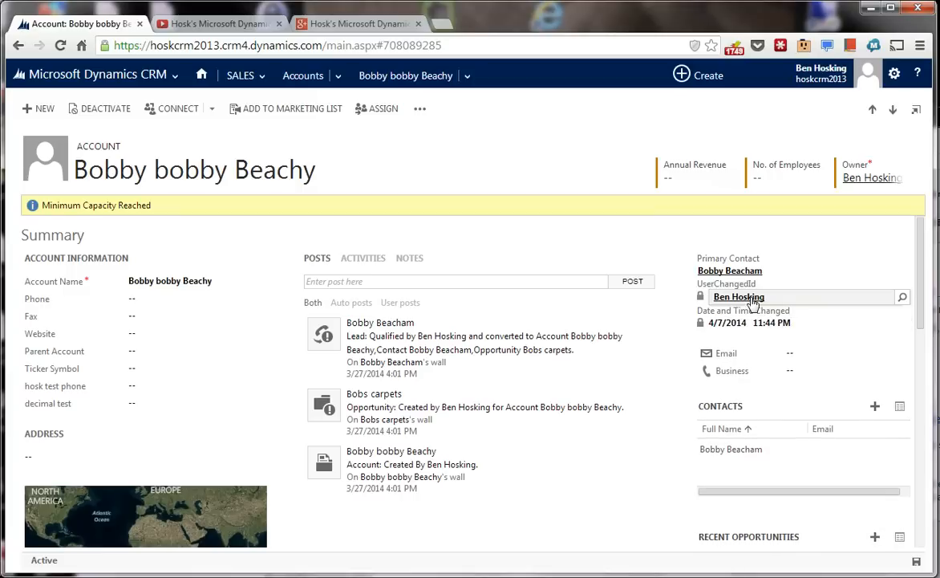
- Open the Adventure Works (sample) account from the recently viewed accounts
{"action": "left_click", "coordinate": [805, 271]}
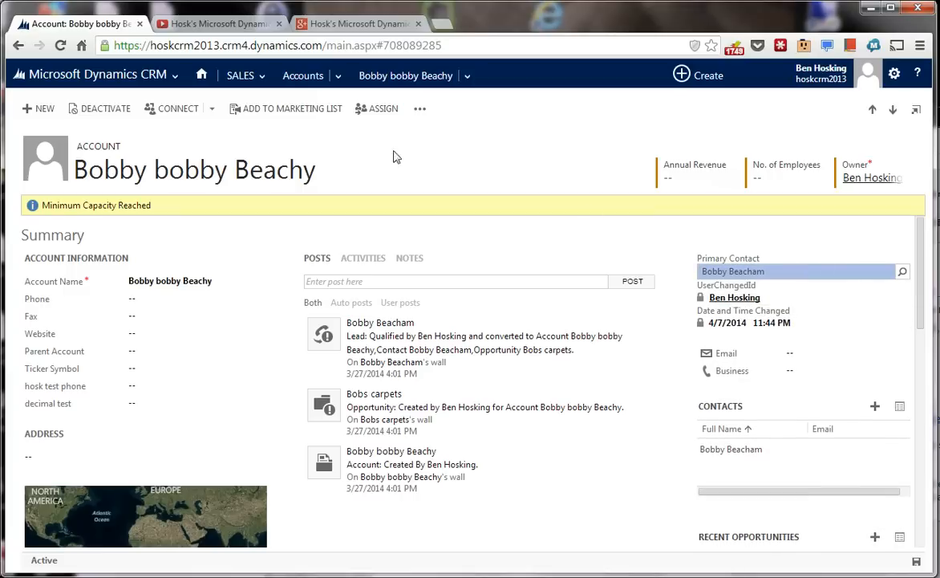
{"action": "left_click", "coordinate": [240, 75]}
{"action": "left_click", "coordinate": [339, 76]}
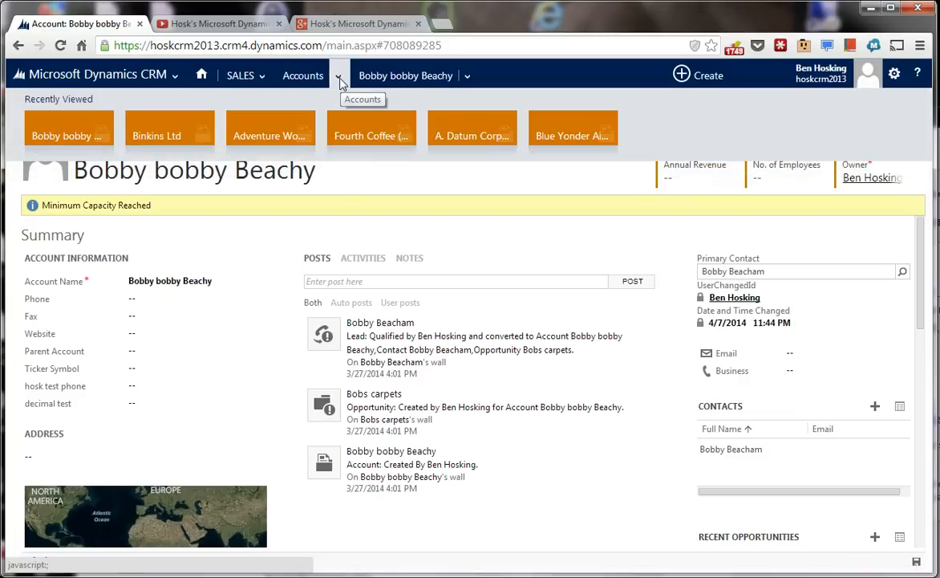
{"action": "left_click", "coordinate": [259, 147]}
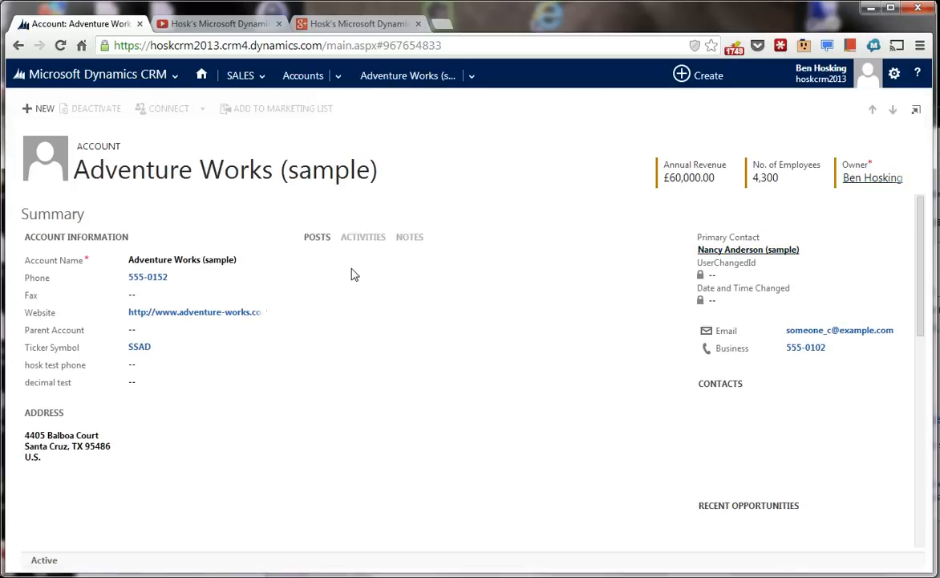
- Clear the Primary Contact of Adventure Works (sample) and reselect the same contact
{"action": "left_click", "coordinate": [835, 273]}
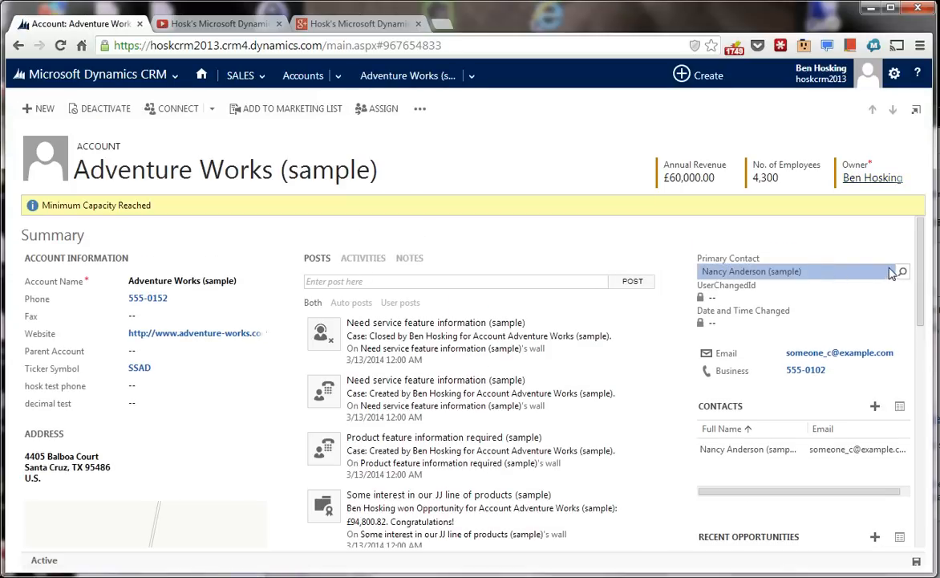
{"action": "key", "text": "Delete"}
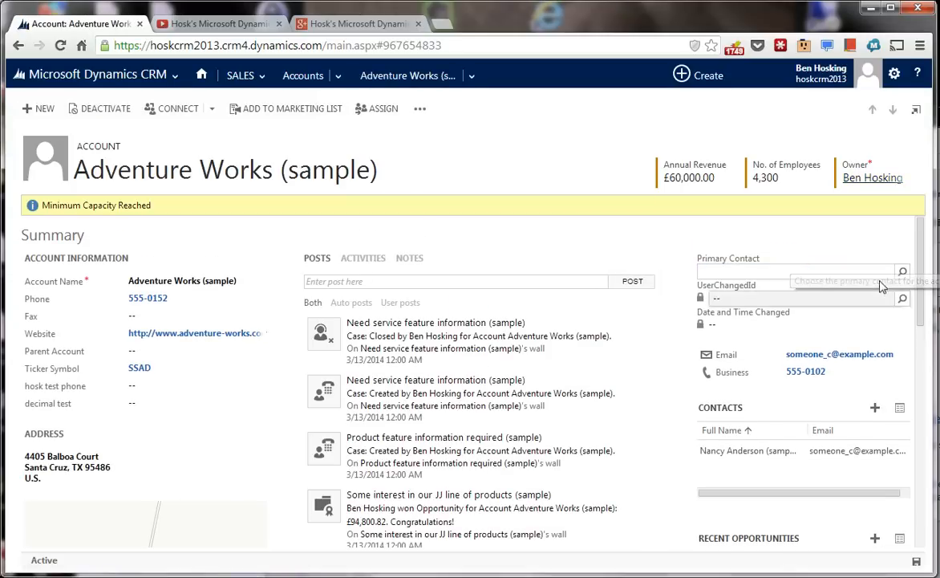
{"action": "left_click", "coordinate": [903, 272]}
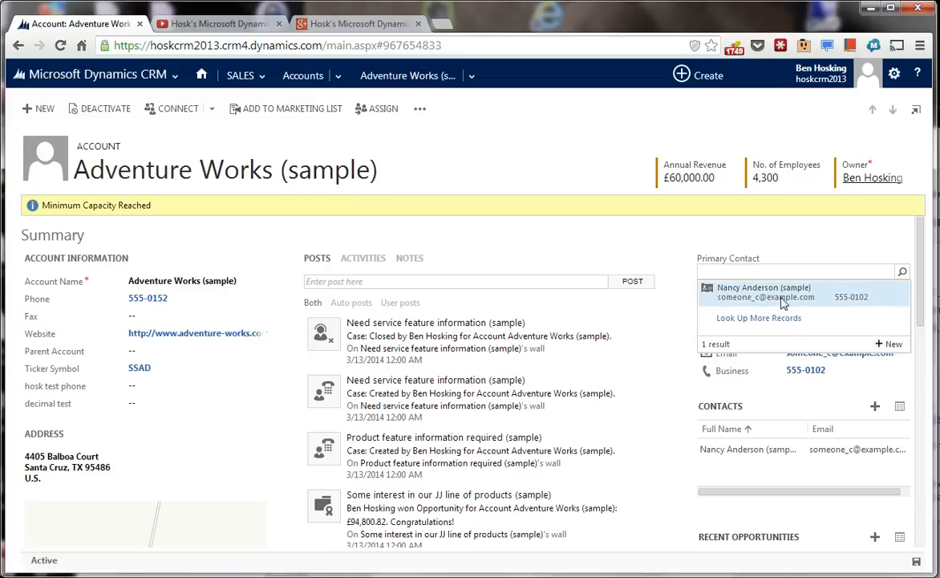
{"action": "left_click", "coordinate": [782, 294]}
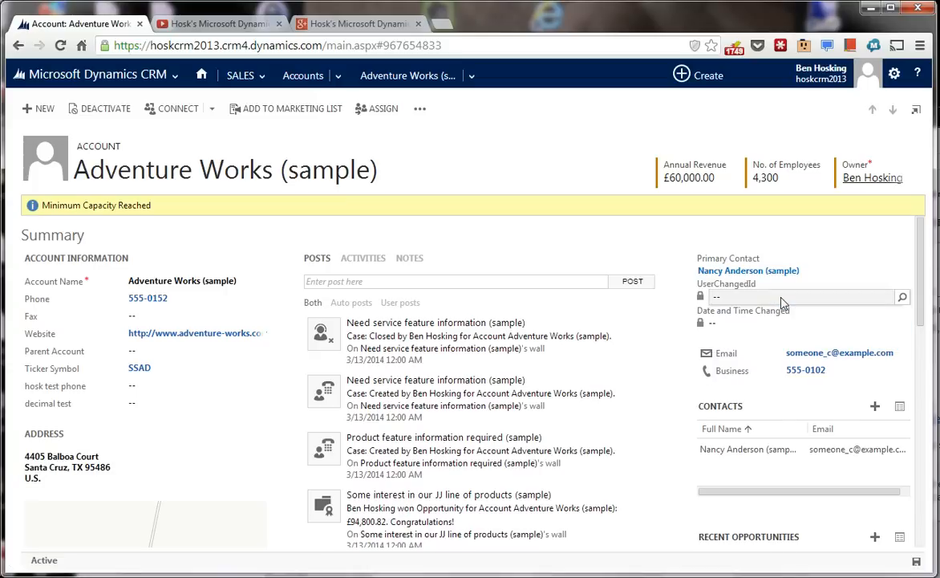
{"action": "left_click", "coordinate": [517, 284]}
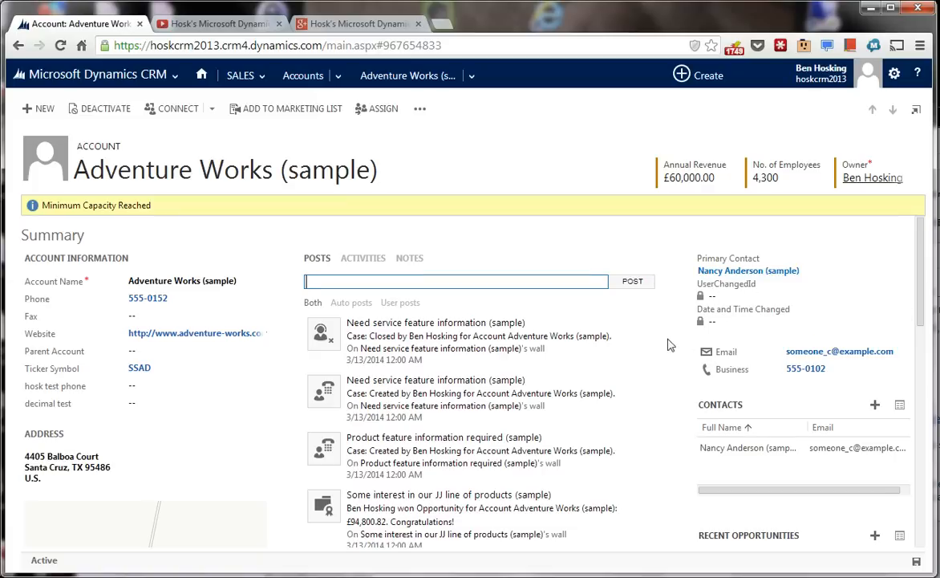
{"action": "left_click", "coordinate": [780, 322]}
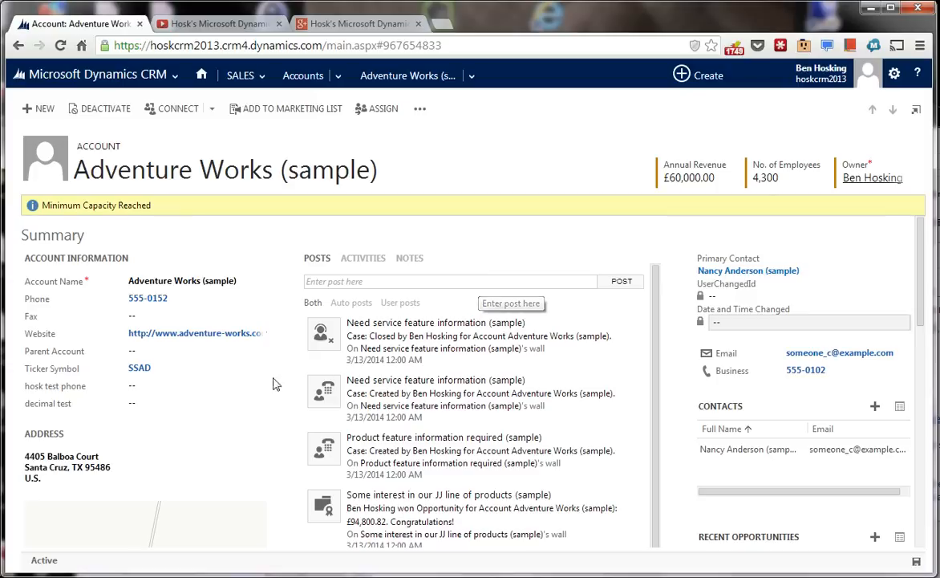
- Enter a test number in the hosk test phone field of the Adventure Works (sample) account
{"action": "left_click", "coordinate": [164, 388]}
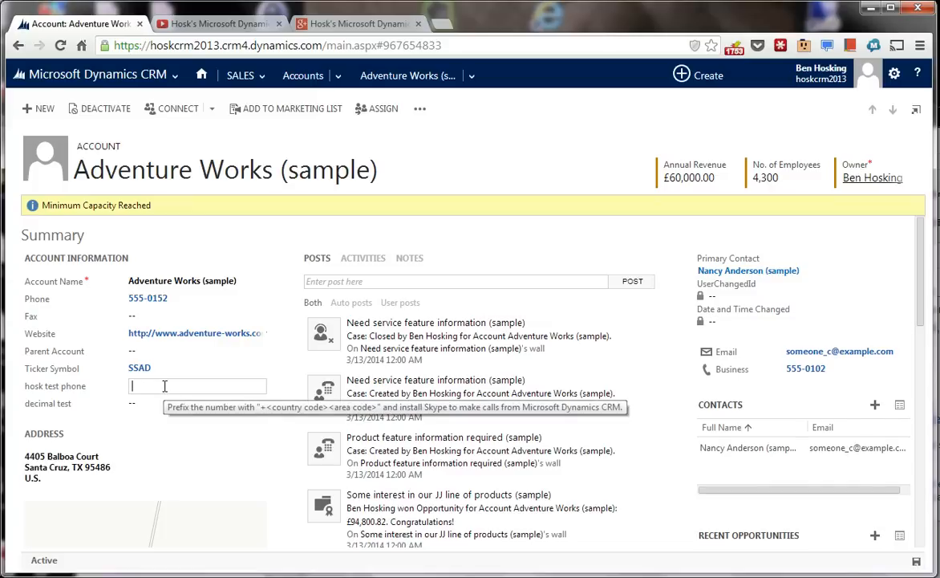
{"action": "type", "text": "343"}
{"action": "left_click", "coordinate": [180, 403]}
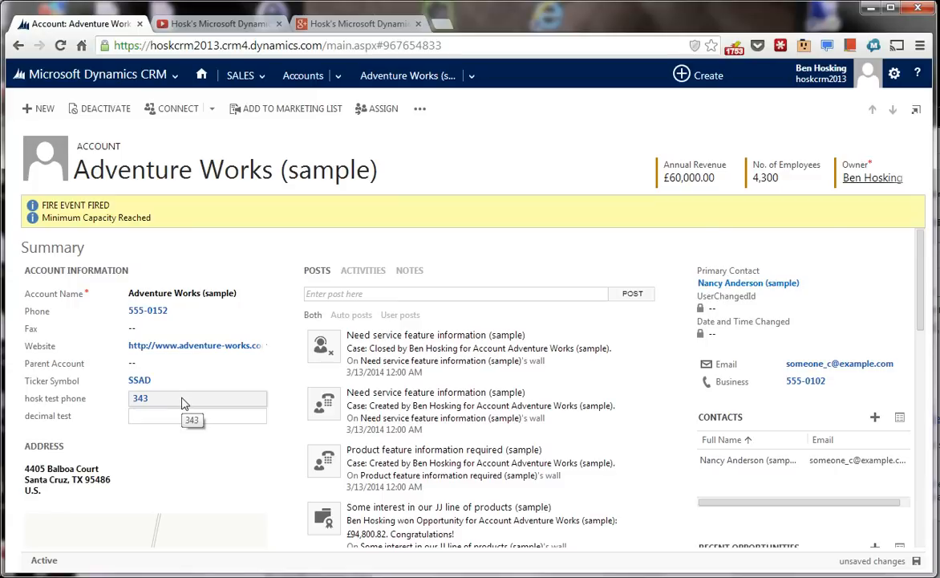
- Clear the Primary Contact of Adventure Works (sample) and save the account
{"action": "left_click", "coordinate": [852, 289]}
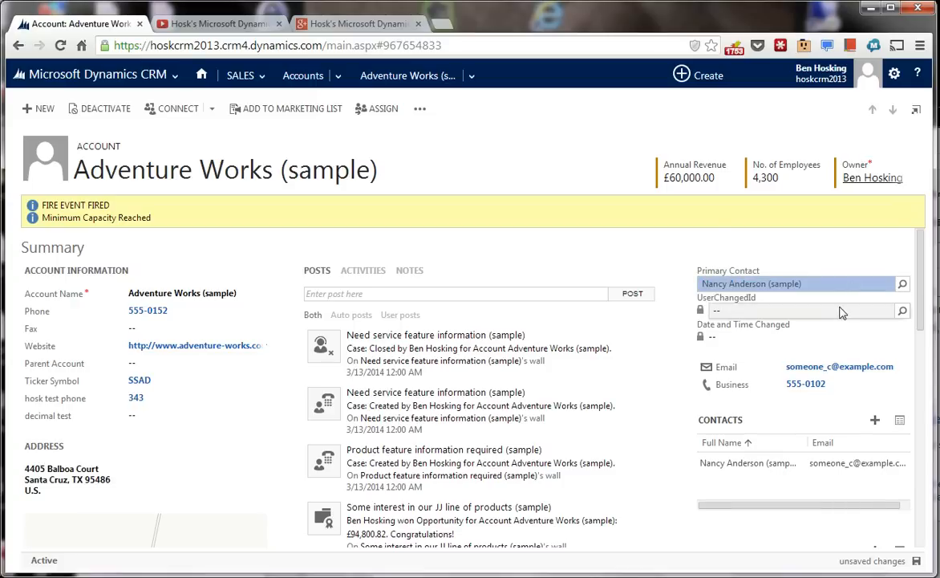
{"action": "key", "text": "BackSpace"}
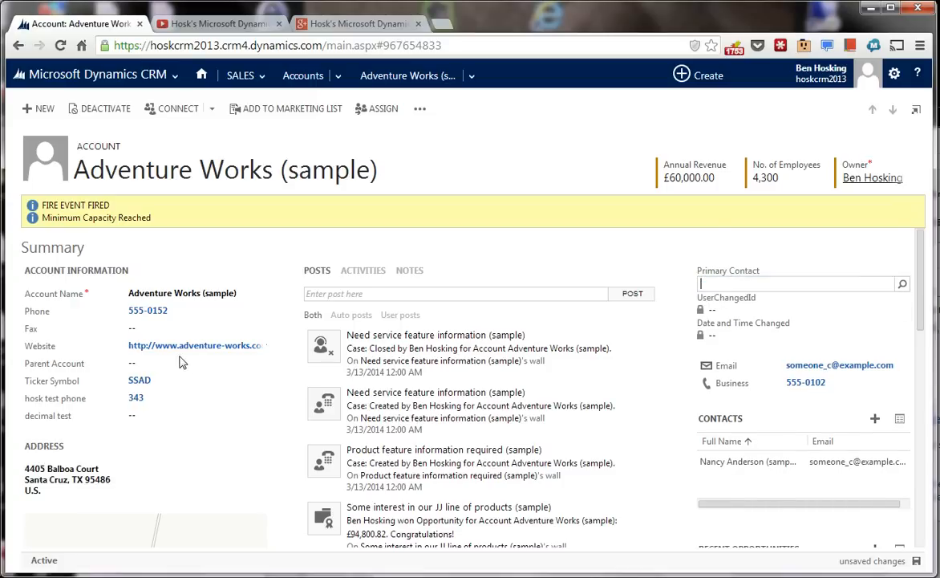
{"action": "left_click", "coordinate": [420, 108]}
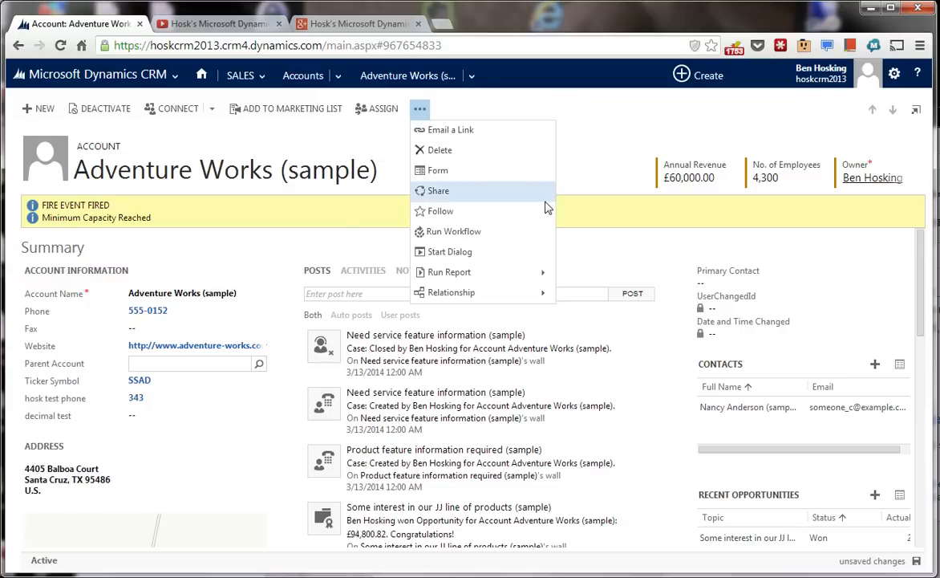
{"action": "left_click", "coordinate": [440, 211]}
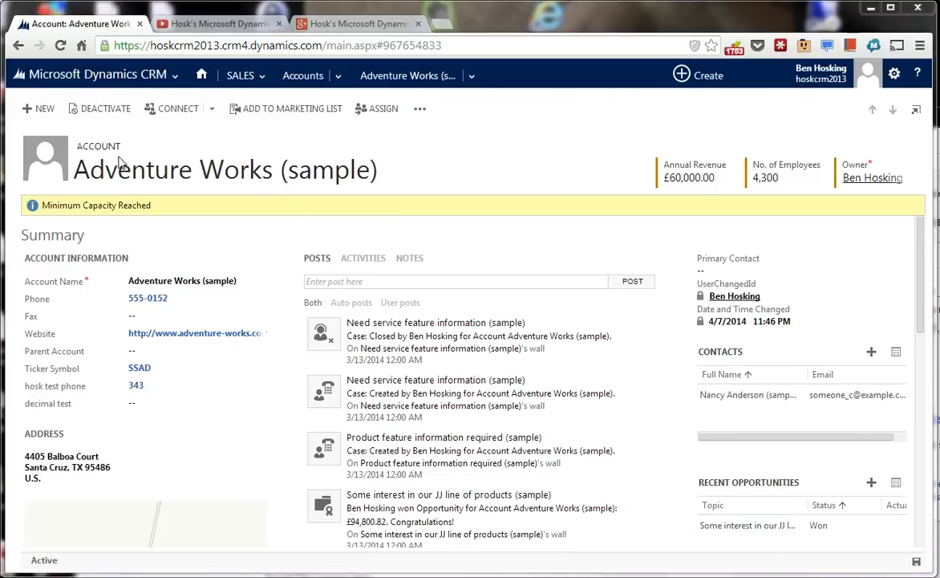
{"action": "left_click", "coordinate": [421, 109]}
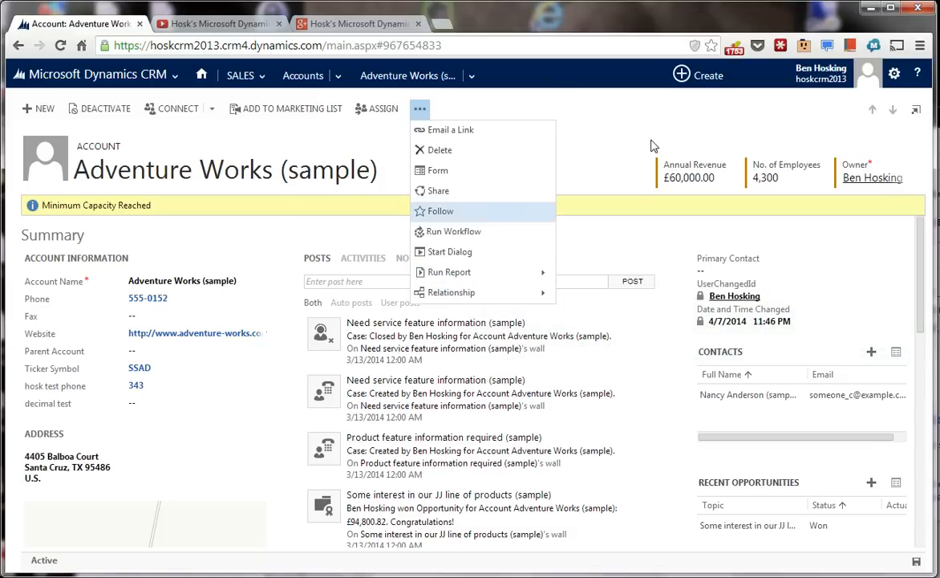
{"action": "left_click", "coordinate": [598, 133]}
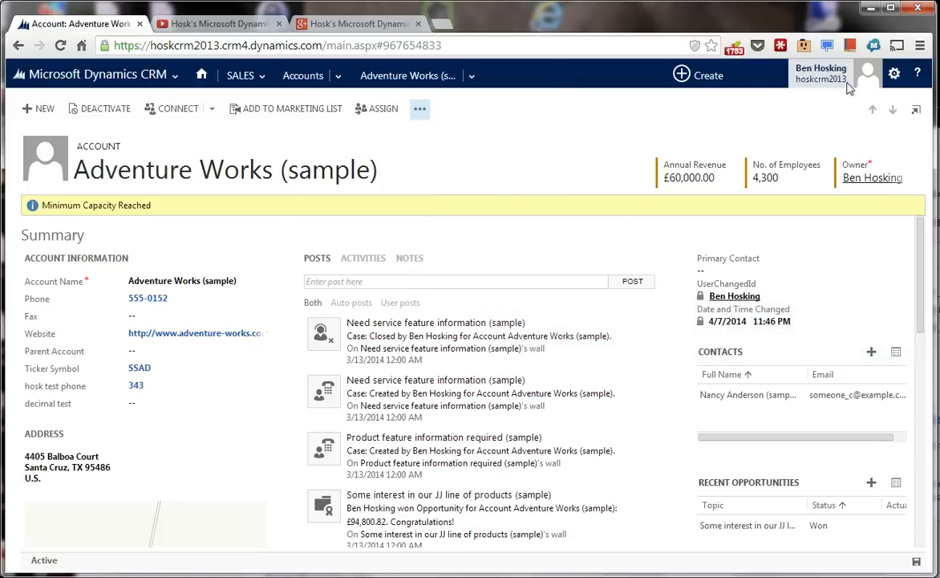
{"action": "left_click", "coordinate": [472, 75]}
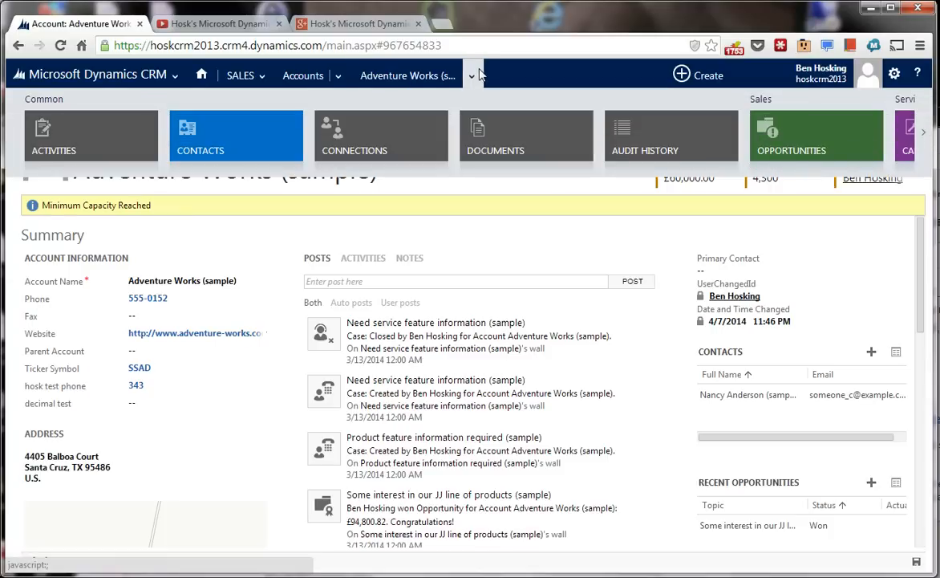
{"action": "left_click", "coordinate": [923, 133]}
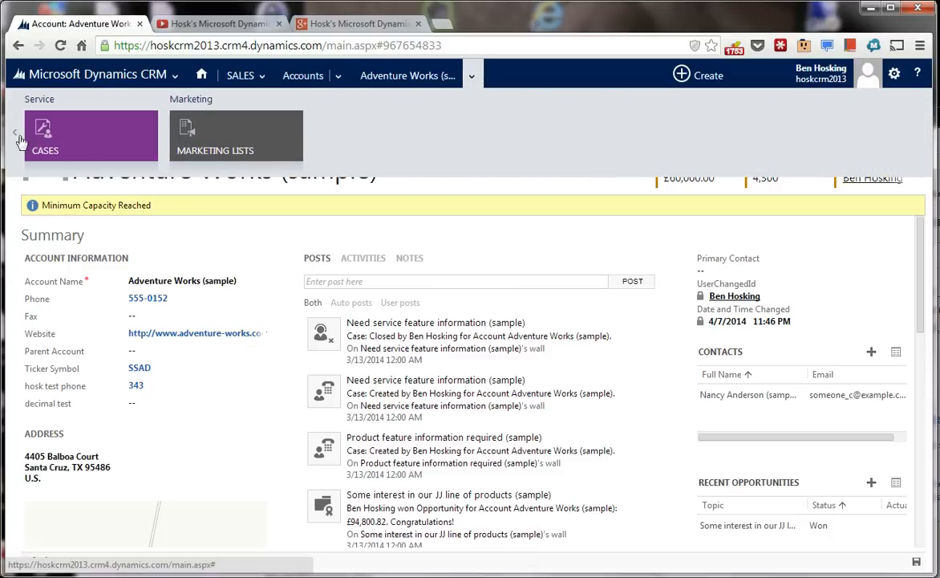
{"action": "left_click", "coordinate": [338, 75]}
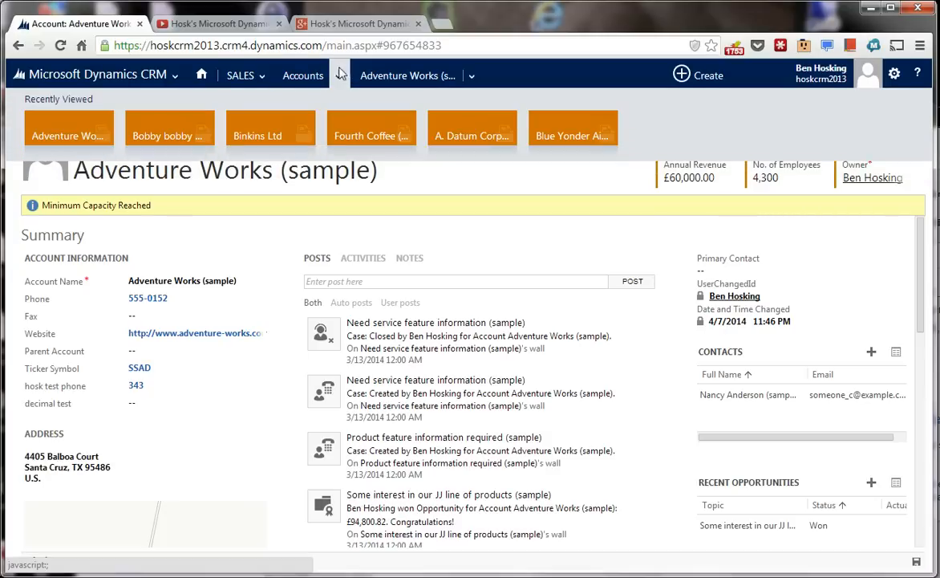
{"action": "left_click", "coordinate": [257, 76]}
{"action": "left_click", "coordinate": [268, 76]}
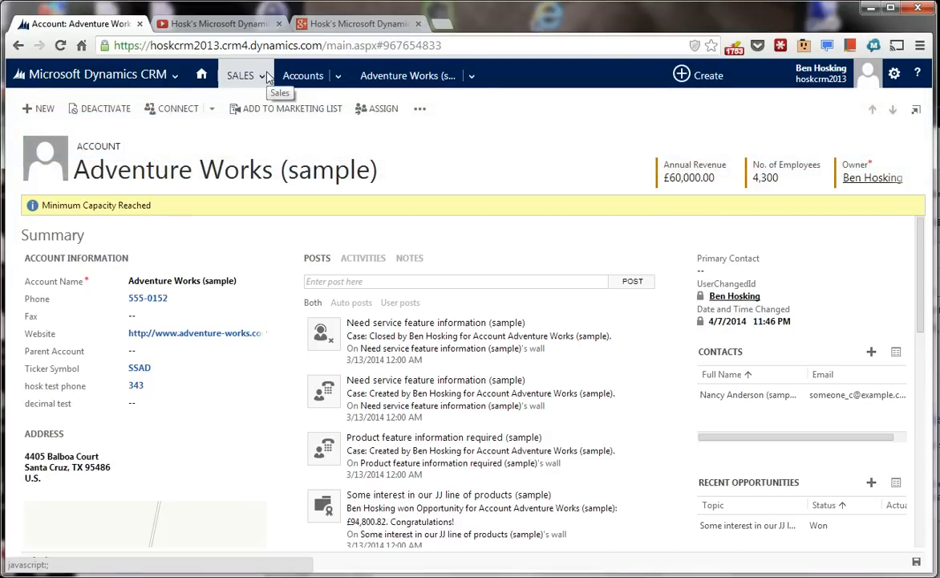
{"action": "left_click", "coordinate": [175, 76]}
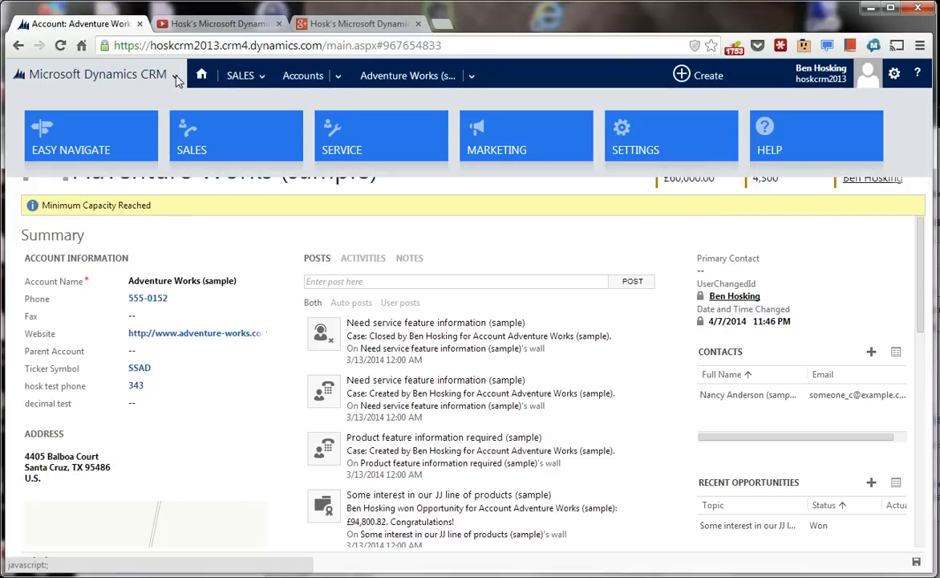
{"action": "left_click", "coordinate": [268, 77]}
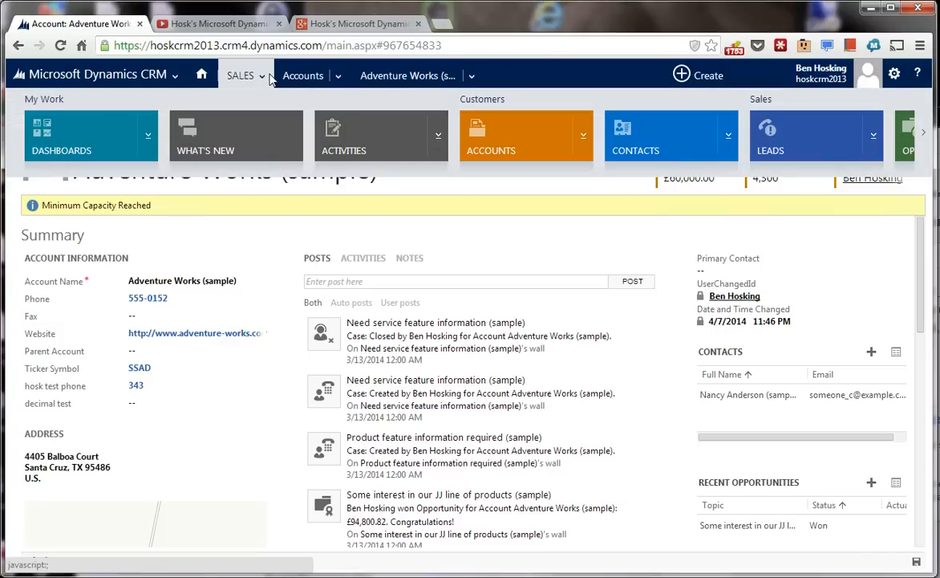
- Open the recently viewed Binkins Ltd account and clear its Primary Contact
{"action": "left_click", "coordinate": [337, 78]}
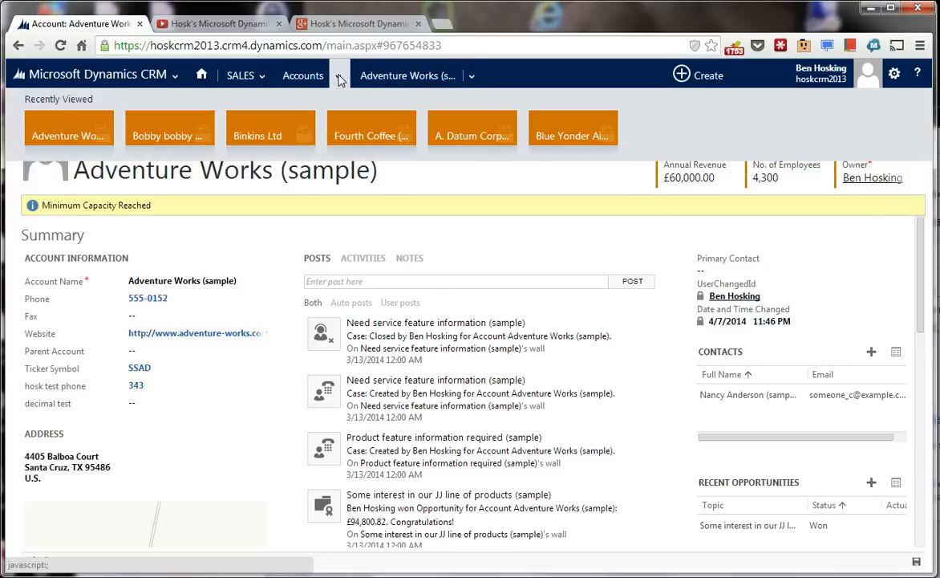
{"action": "left_click", "coordinate": [259, 132]}
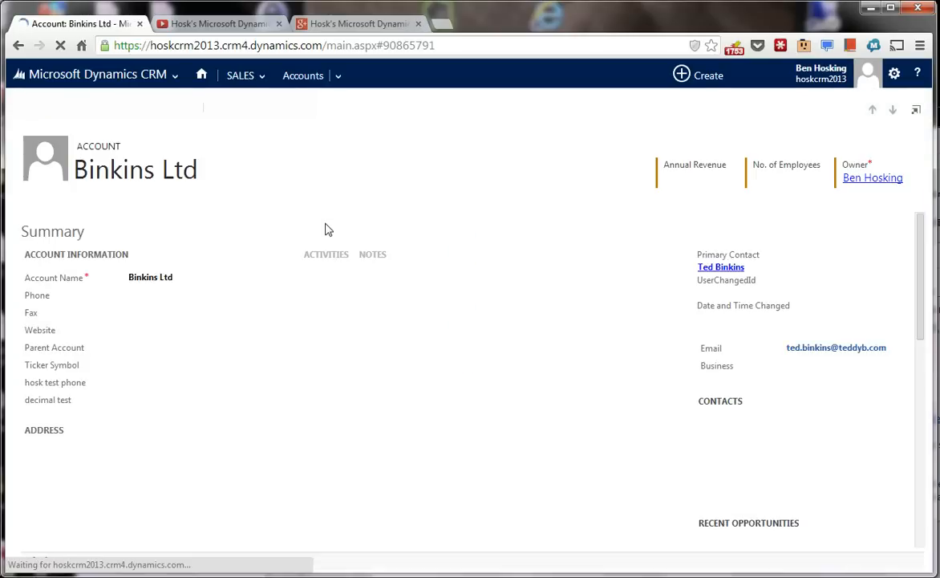
{"action": "left_click", "coordinate": [775, 276]}
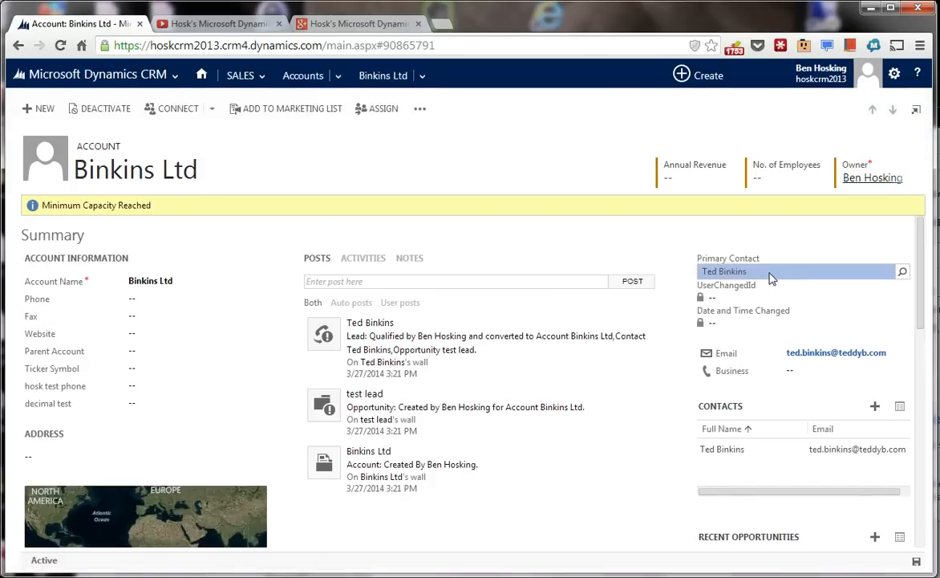
{"action": "key", "text": "Delete"}
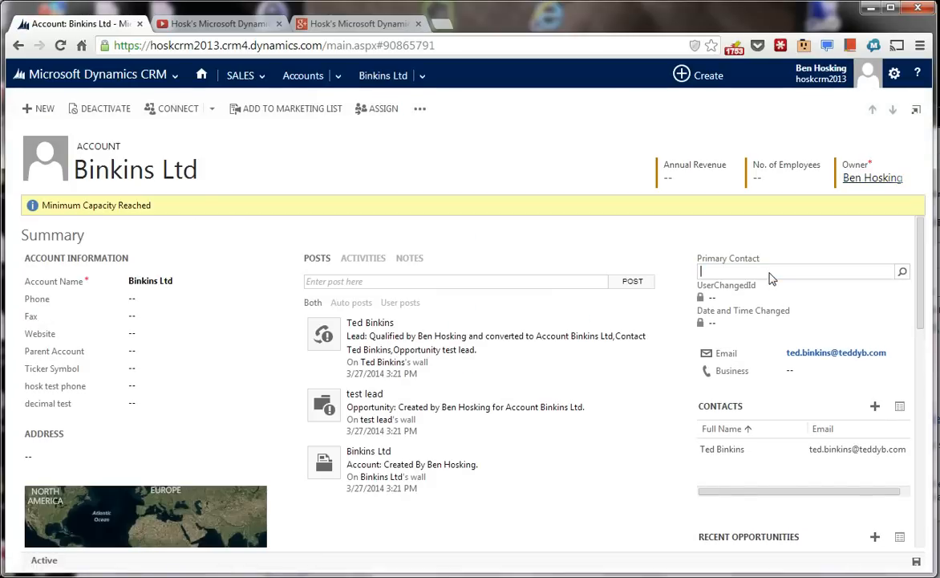
{"action": "left_click", "coordinate": [502, 285]}
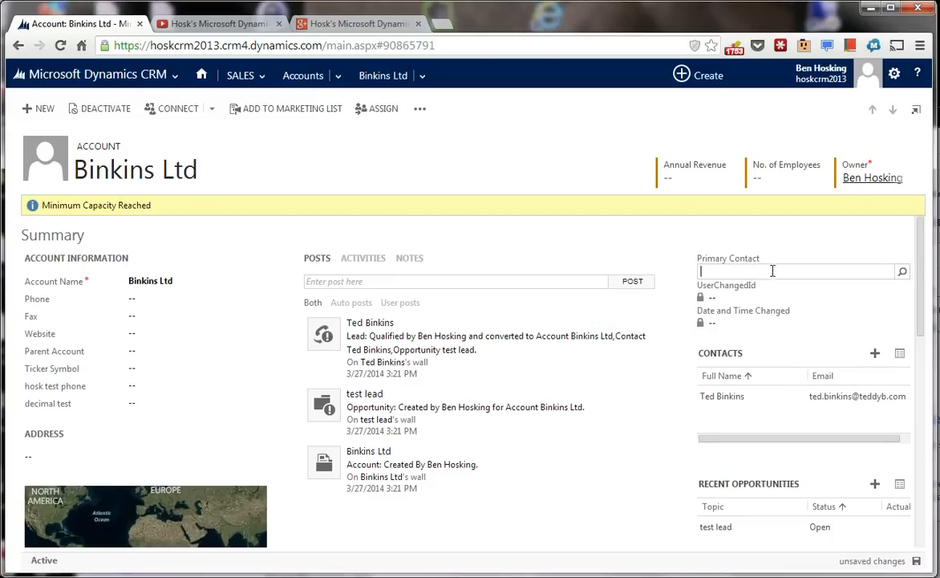
- Enter a test number in the Fax field of the Binkins Ltd account
{"action": "left_click", "coordinate": [136, 336]}
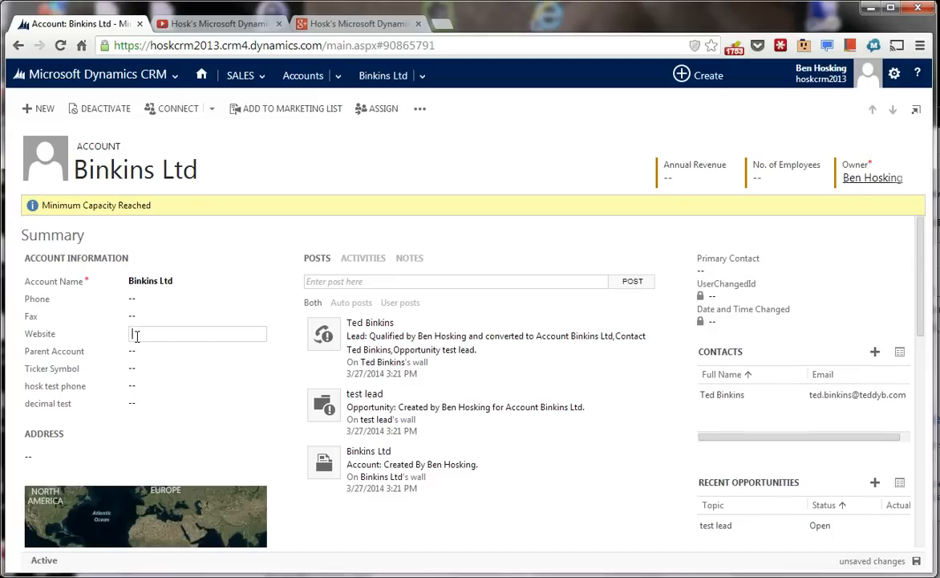
{"action": "left_click", "coordinate": [148, 318]}
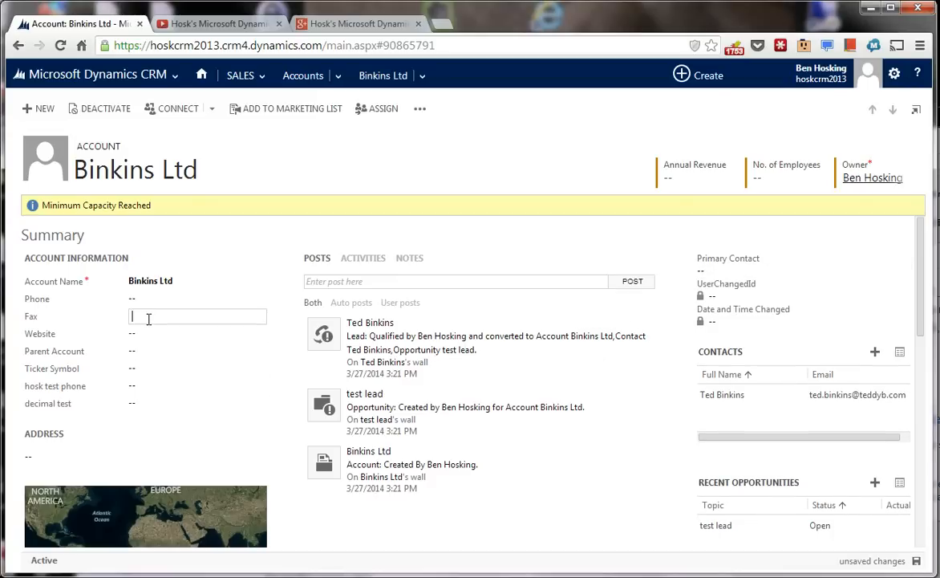
{"action": "type", "text": "434234"}
{"action": "left_click", "coordinate": [212, 357]}
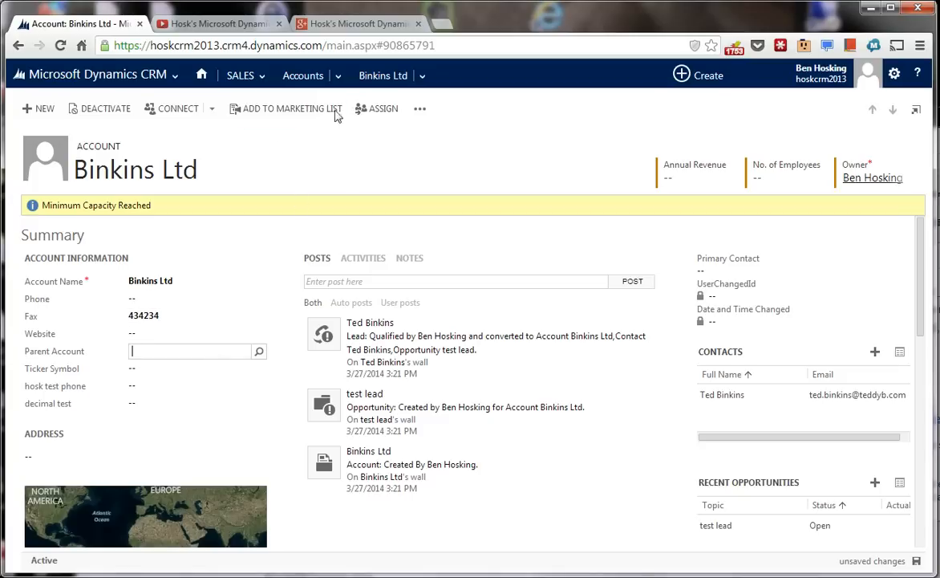
{"action": "left_click", "coordinate": [213, 110]}
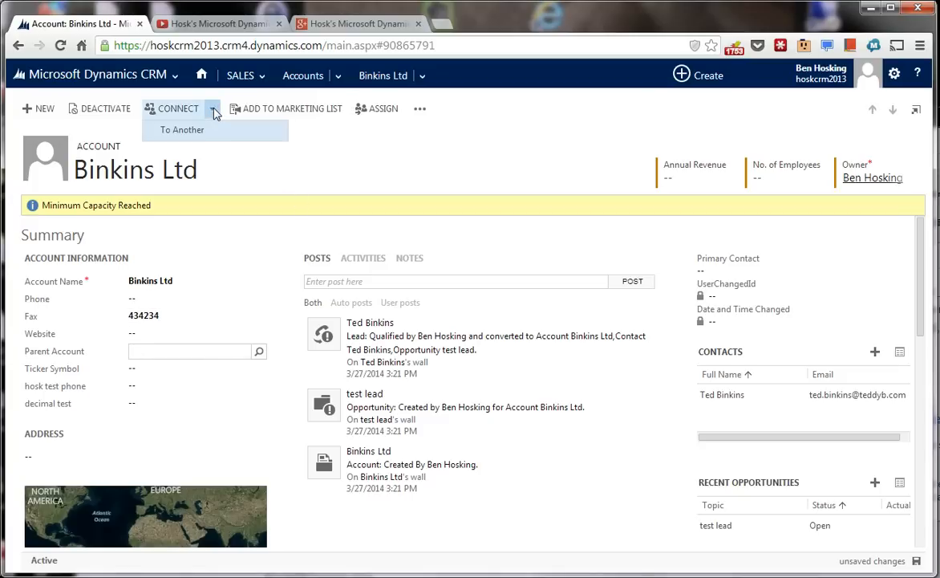
{"action": "left_click", "coordinate": [419, 111]}
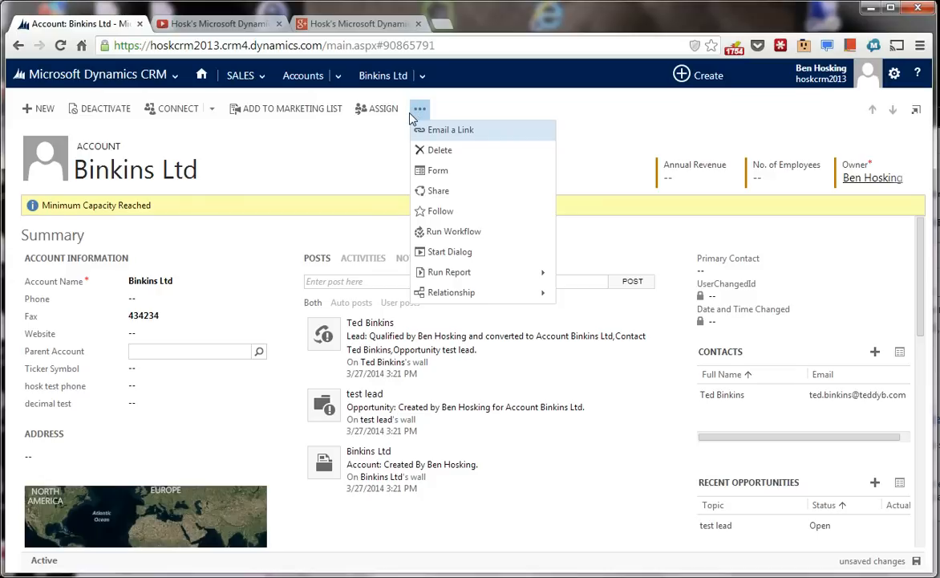
{"action": "left_click", "coordinate": [365, 157]}
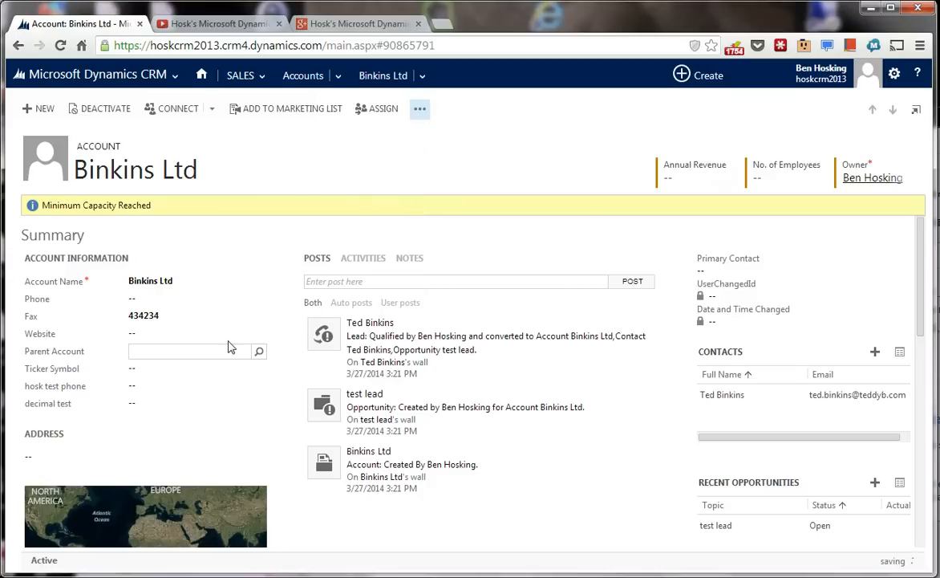
- Check the UserChangedId and Date and Time Changed fields on the saved Binkins Ltd account
{"action": "left_click", "coordinate": [201, 351]}
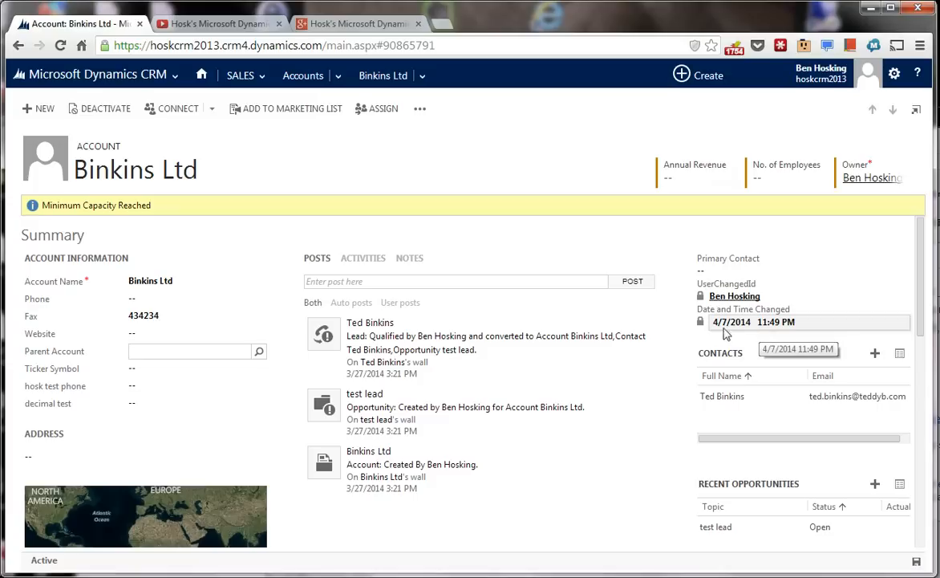
{"action": "scroll", "coordinate": [717, 341], "scroll_direction": "down", "scroll_amount": 1}
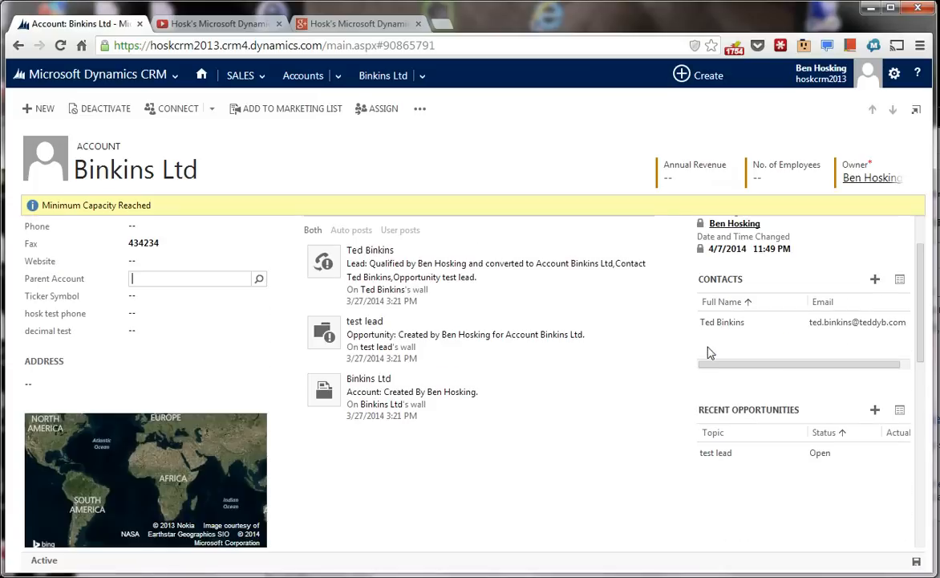
{"action": "scroll", "coordinate": [710, 353], "scroll_direction": "up", "scroll_amount": 1}
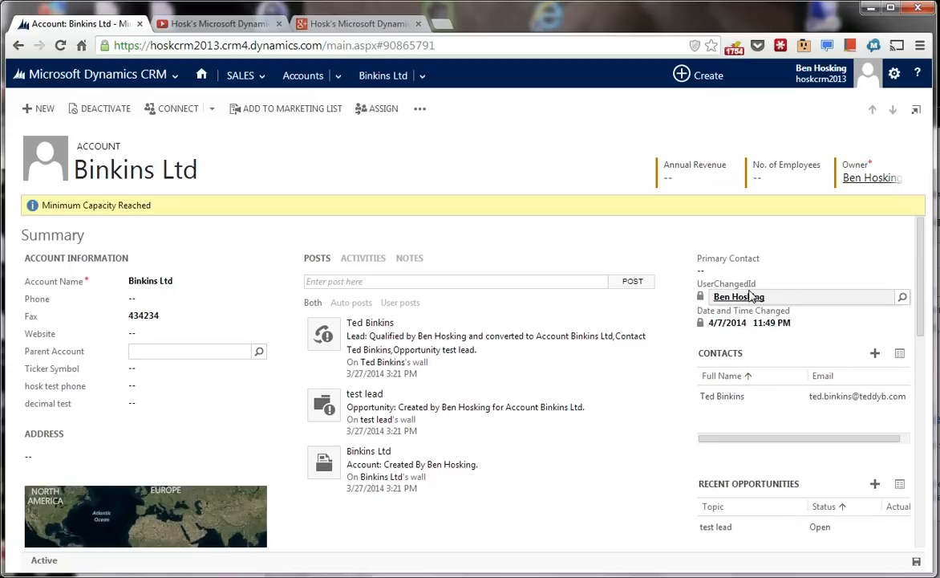
{"action": "left_click", "coordinate": [731, 270]}
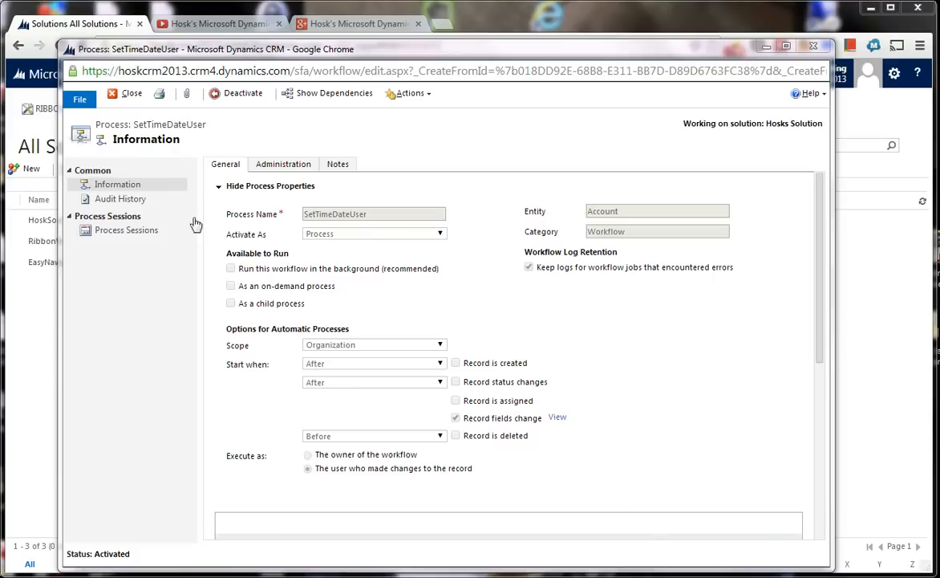
- Review the process sessions of the SetTimeDateUser workflow and return to its general information
{"action": "left_click", "coordinate": [128, 230]}
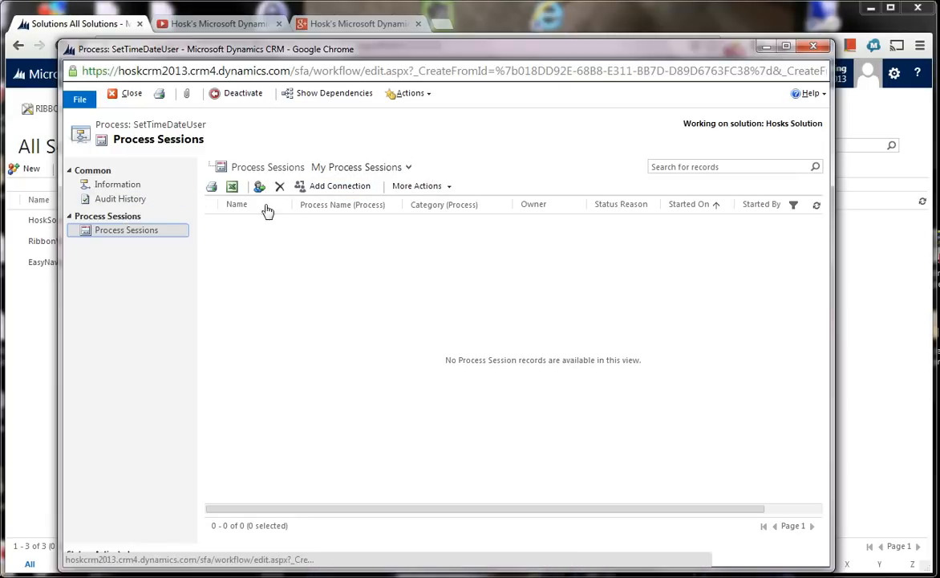
{"action": "left_click", "coordinate": [134, 187]}
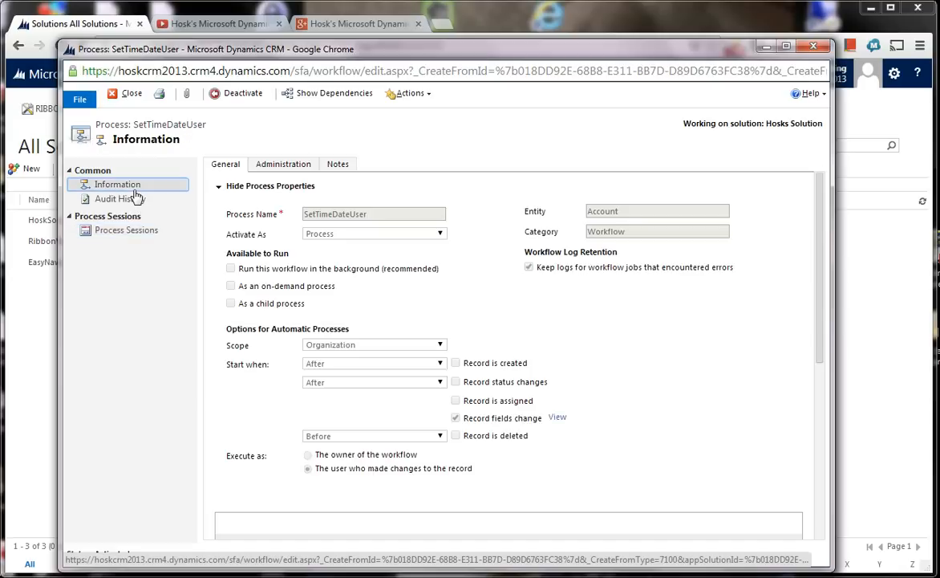